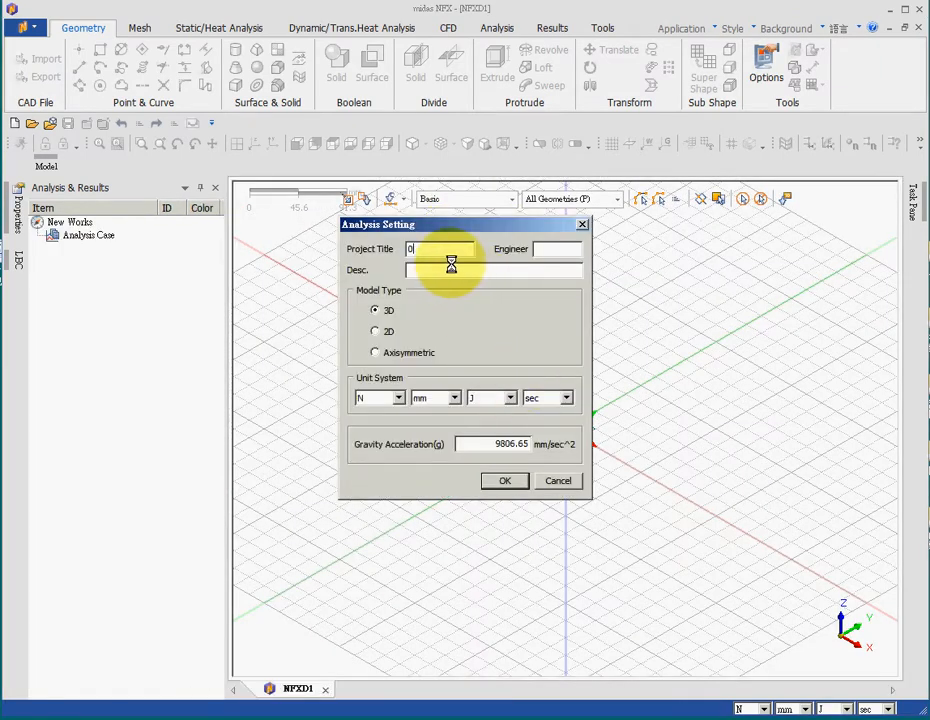
# - Accept the settings for the new 3D project, import the Parasolid file 006.x_t in mm, and hide the grid
pyautogui.click(503, 481)
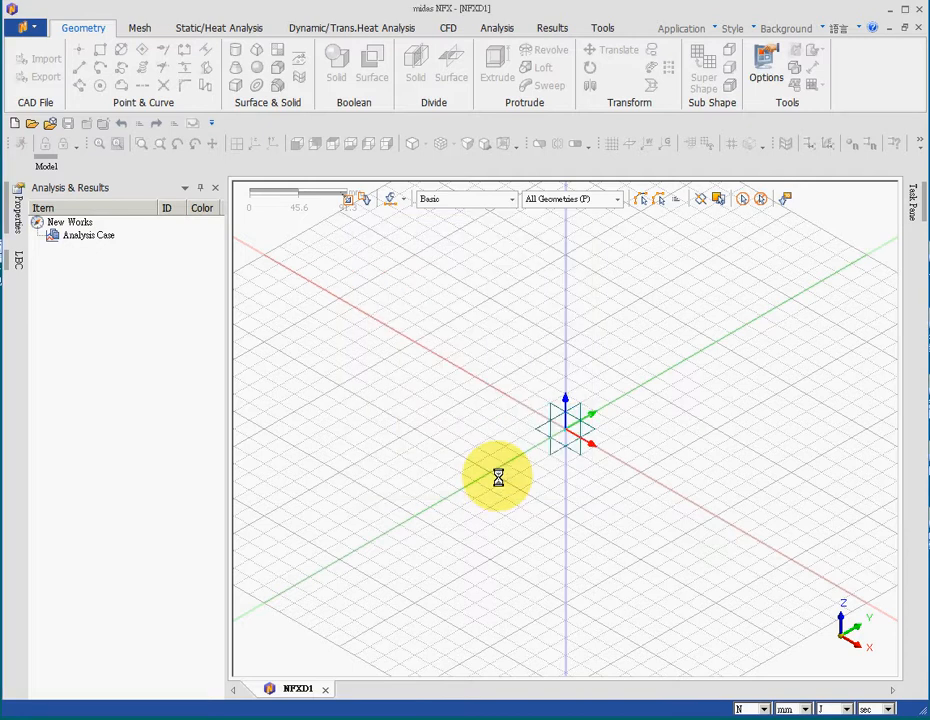
pyautogui.click(24, 58)
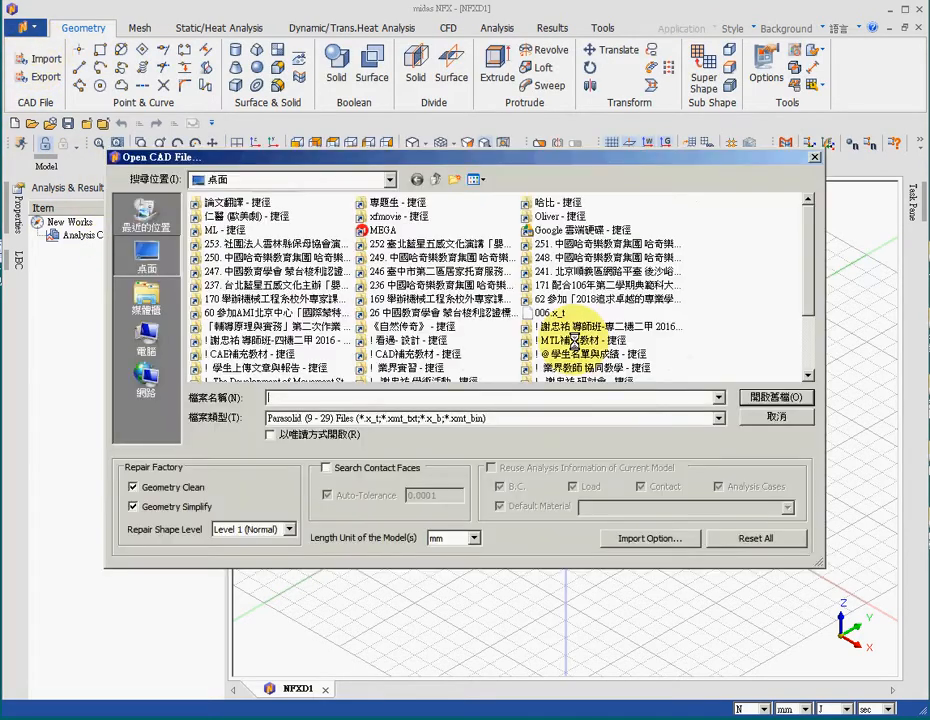
pyautogui.click(550, 313)
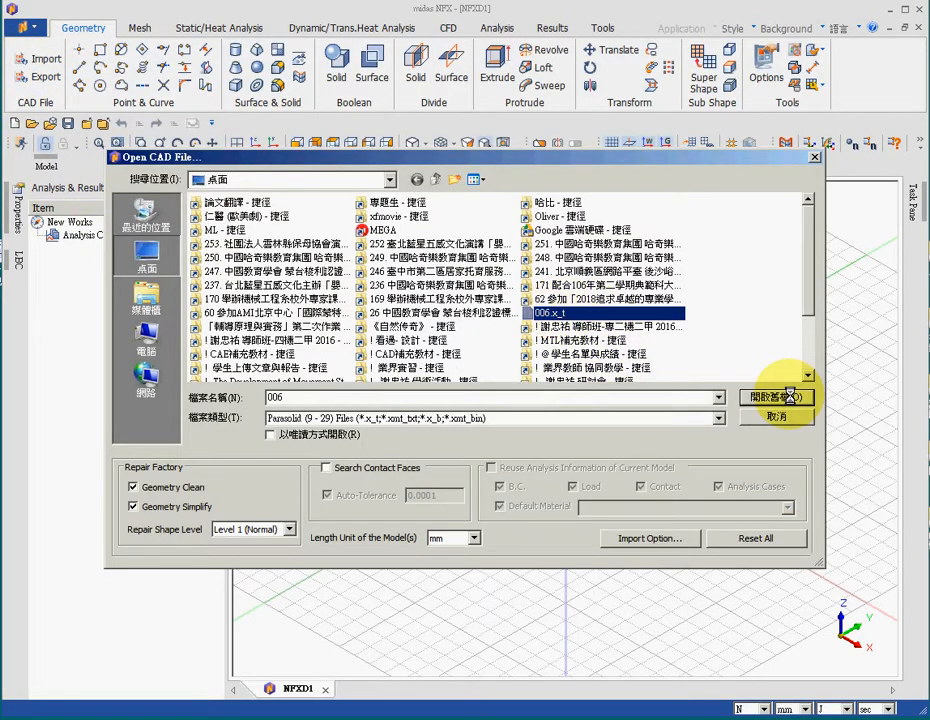
pyautogui.click(783, 397)
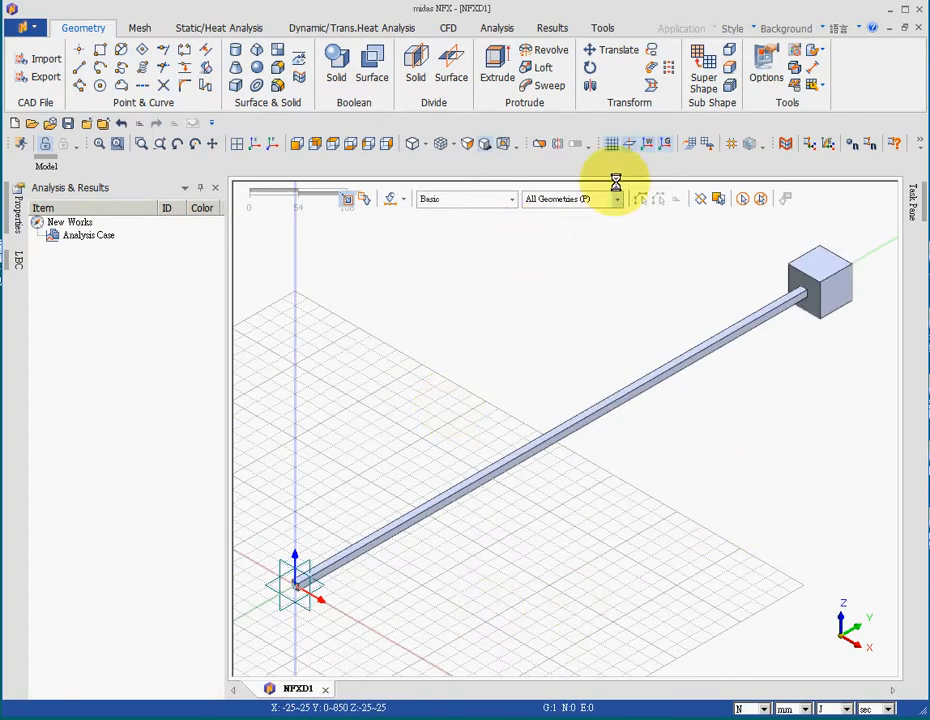
pyautogui.click(611, 145)
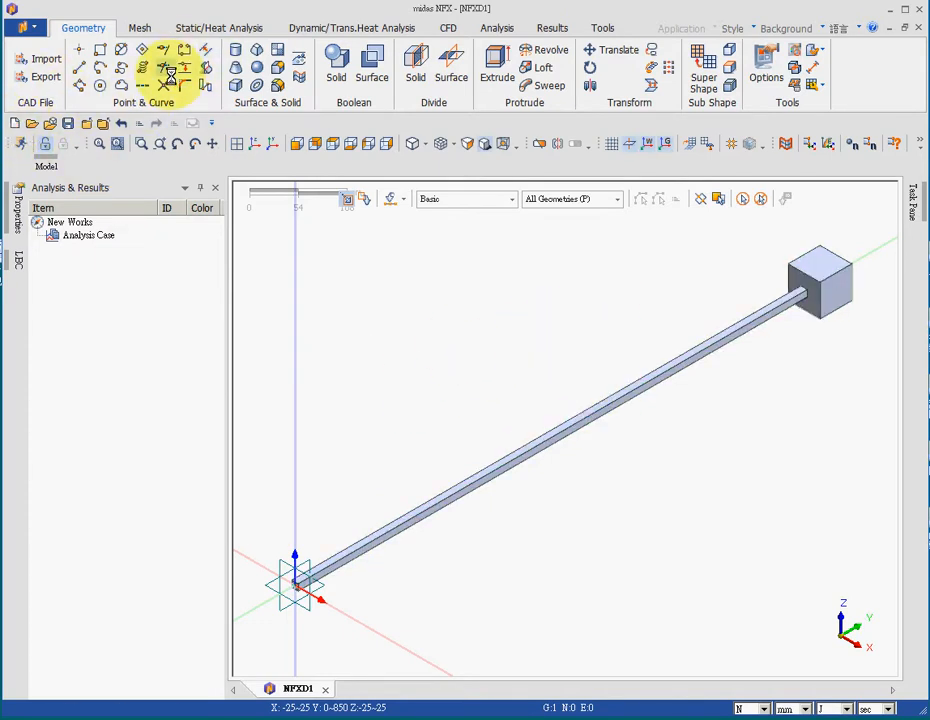
# - Create an isotropic material from the AISI 1020 library entry
pyautogui.click(139, 28)
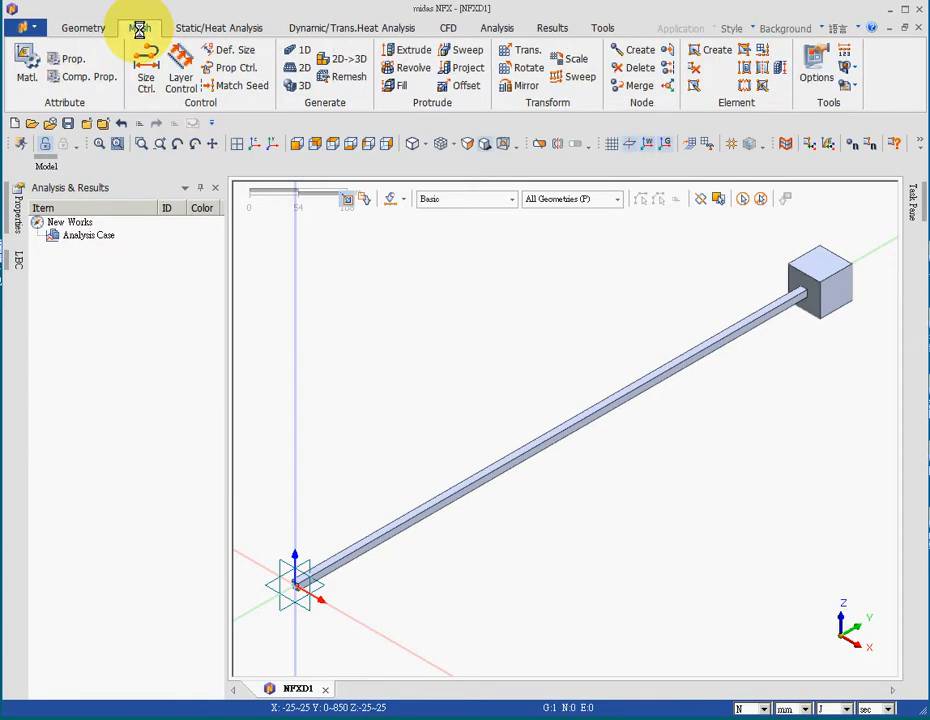
pyautogui.click(27, 68)
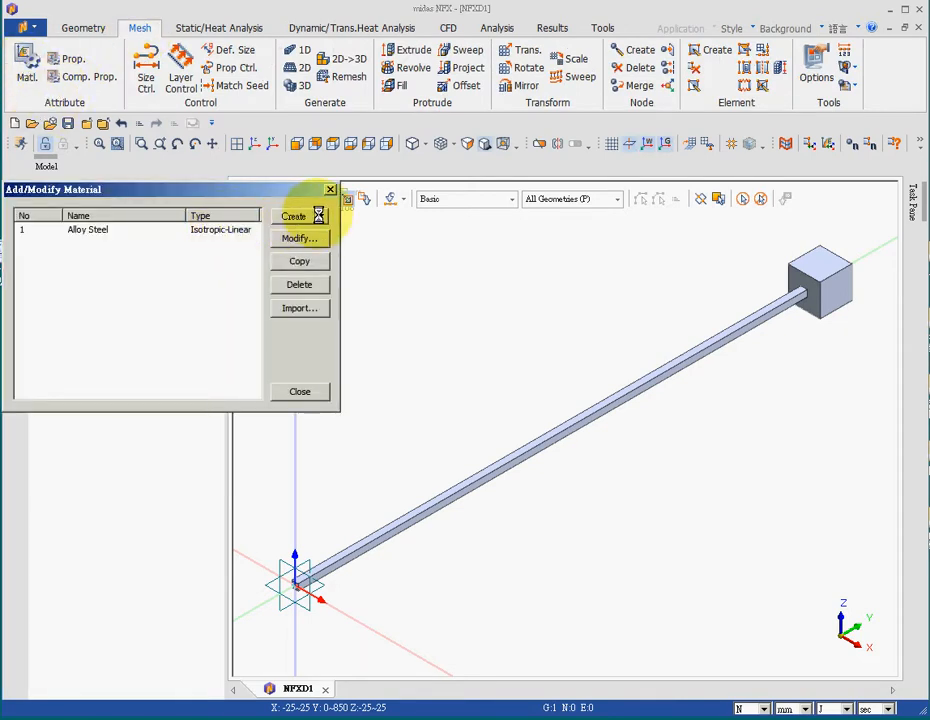
pyautogui.click(319, 216)
pyautogui.click(300, 234)
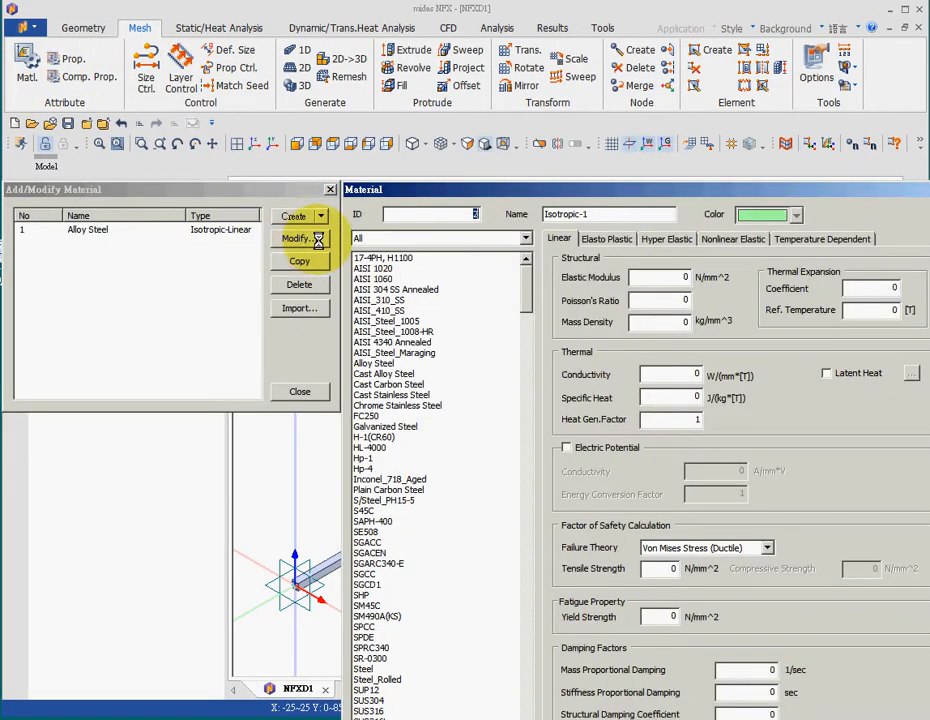
pyautogui.click(372, 268)
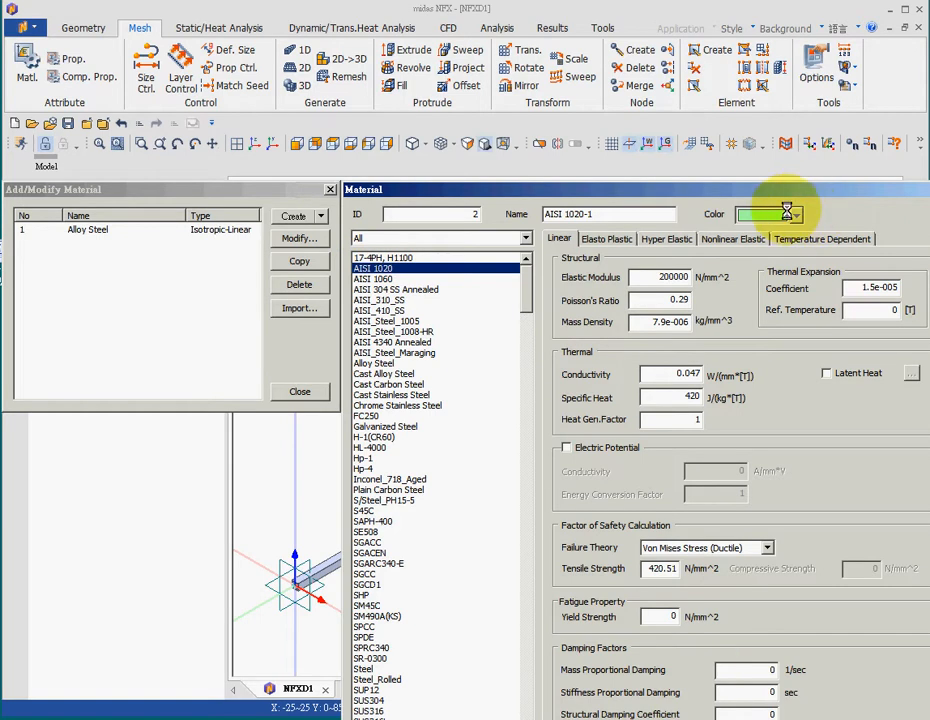
pyautogui.moveTo(790, 190); pyautogui.dragTo(680, 96)
pyautogui.click(680, 702)
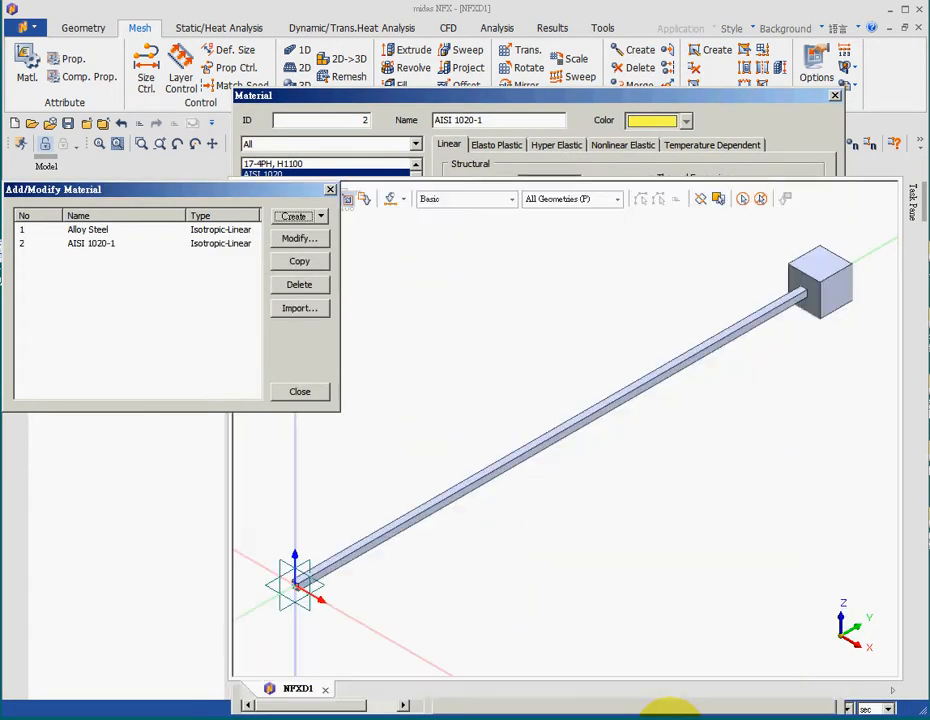
pyautogui.click(300, 392)
# - Create a 3D solid property that uses the AISI 1020-1 material
pyautogui.click(66, 59)
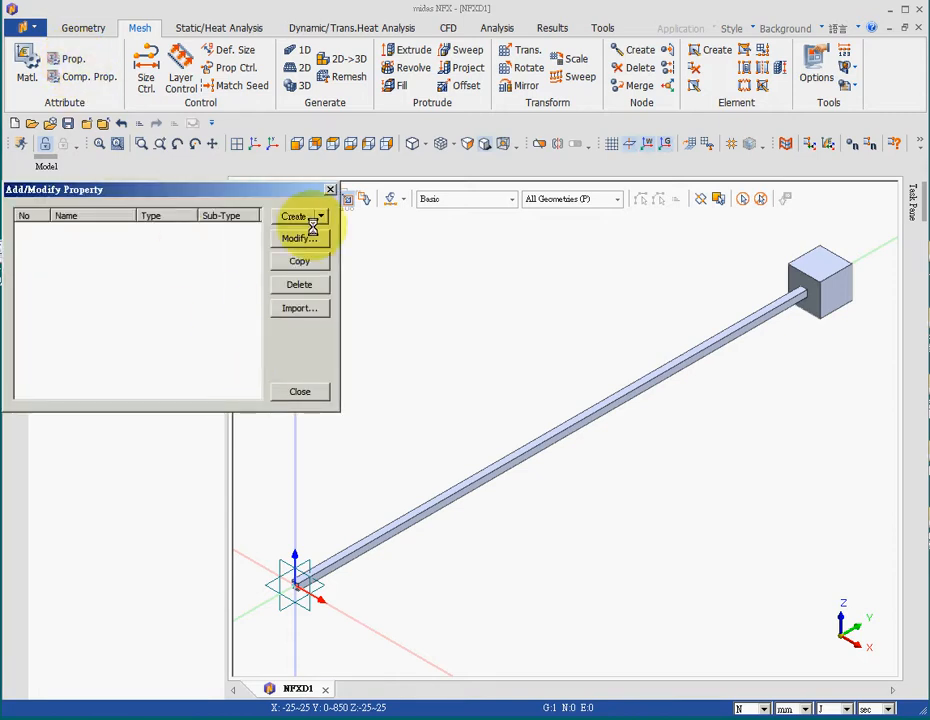
pyautogui.click(320, 216)
pyautogui.click(316, 263)
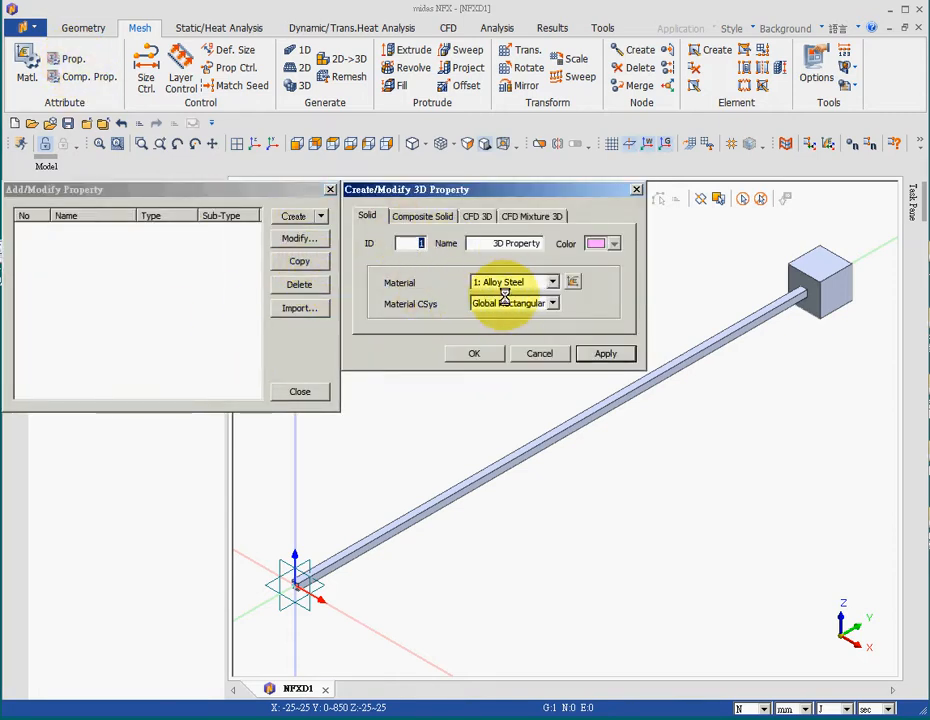
pyautogui.click(530, 282)
pyautogui.click(513, 309)
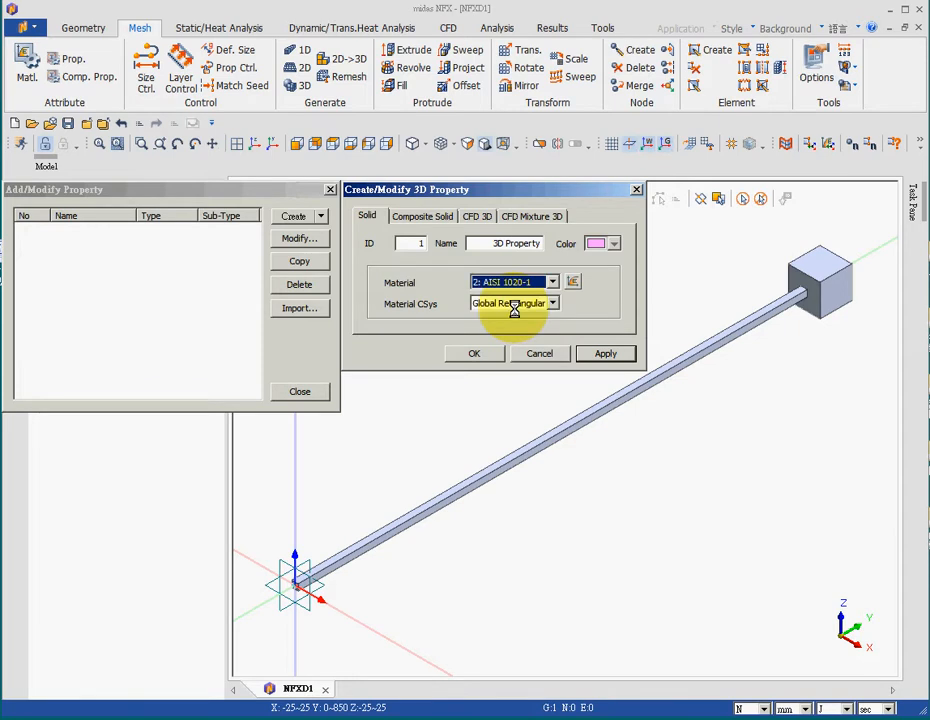
pyautogui.click(474, 353)
pyautogui.click(308, 391)
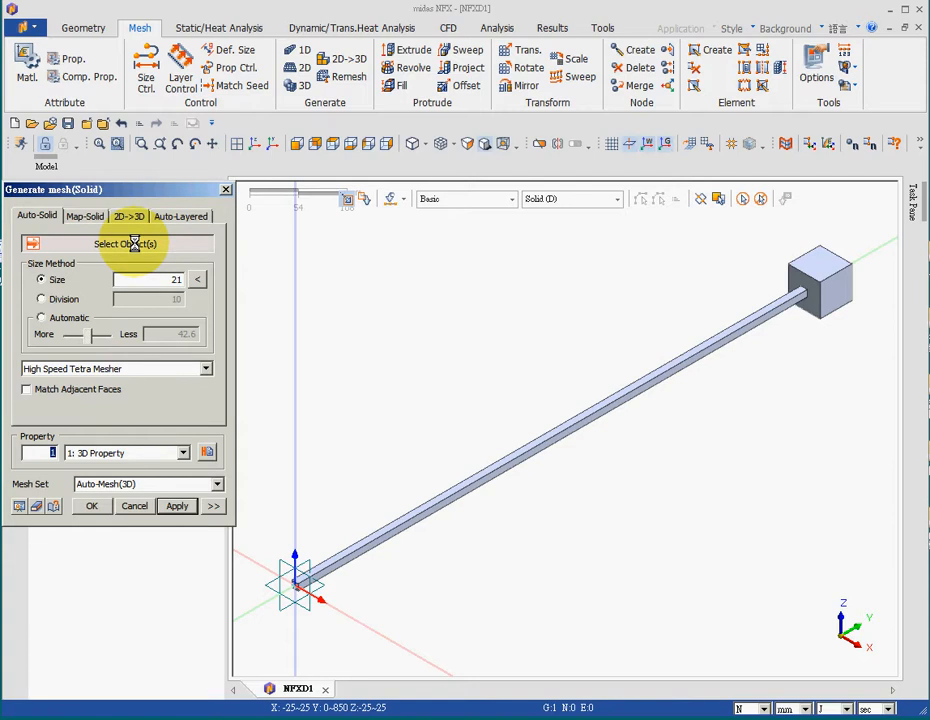
# - Generate an auto-solid mesh of the rod-and-block body with an element size of 10 mm
pyautogui.click(515, 450)
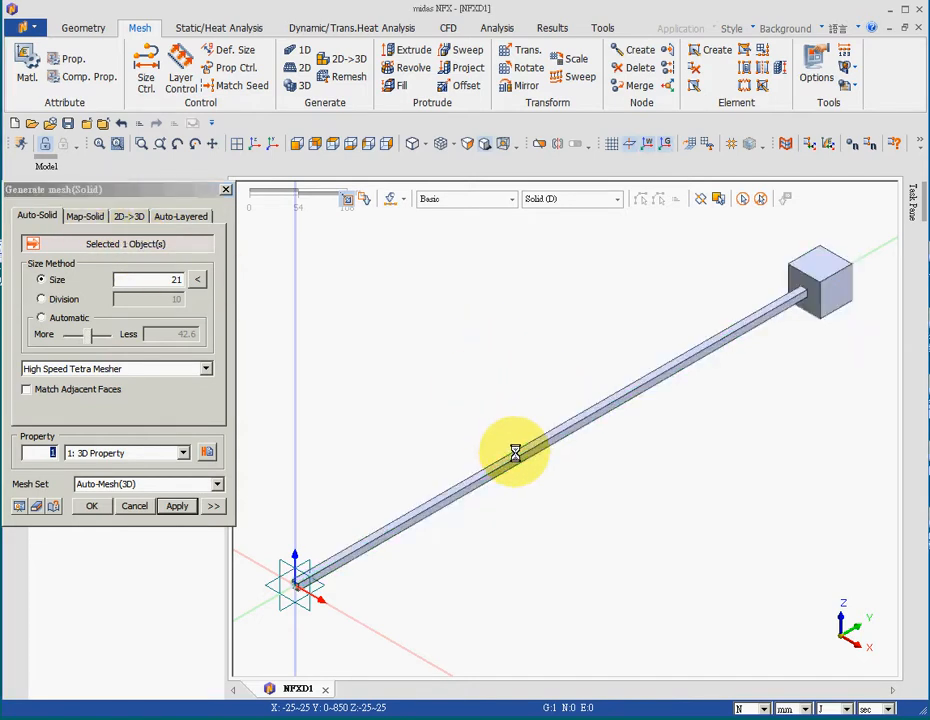
pyautogui.doubleClick(182, 280)
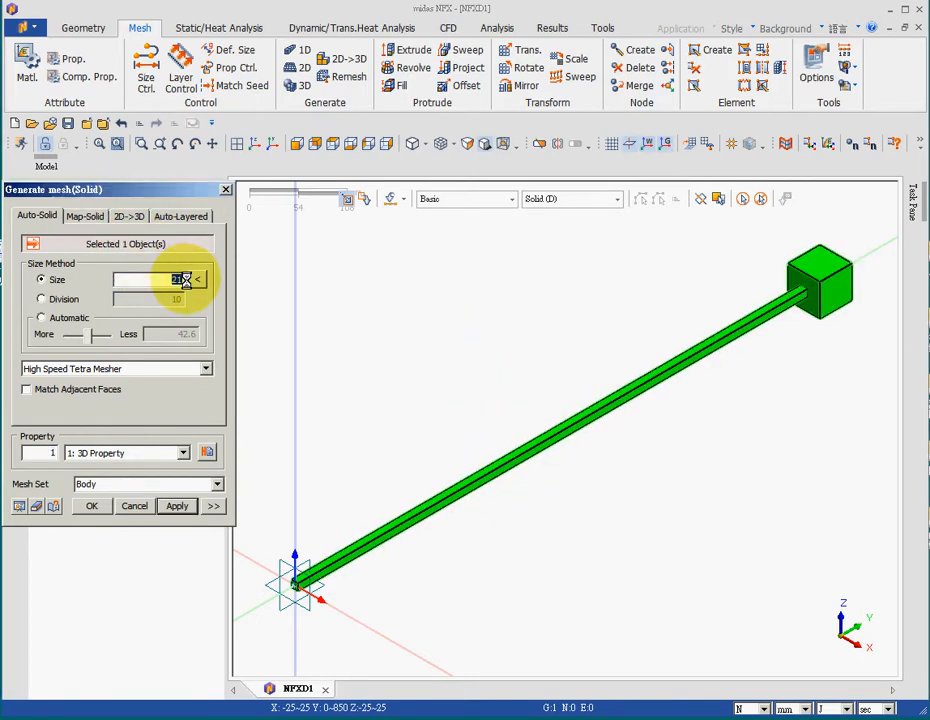
pyautogui.write('10')
pyautogui.click(92, 506)
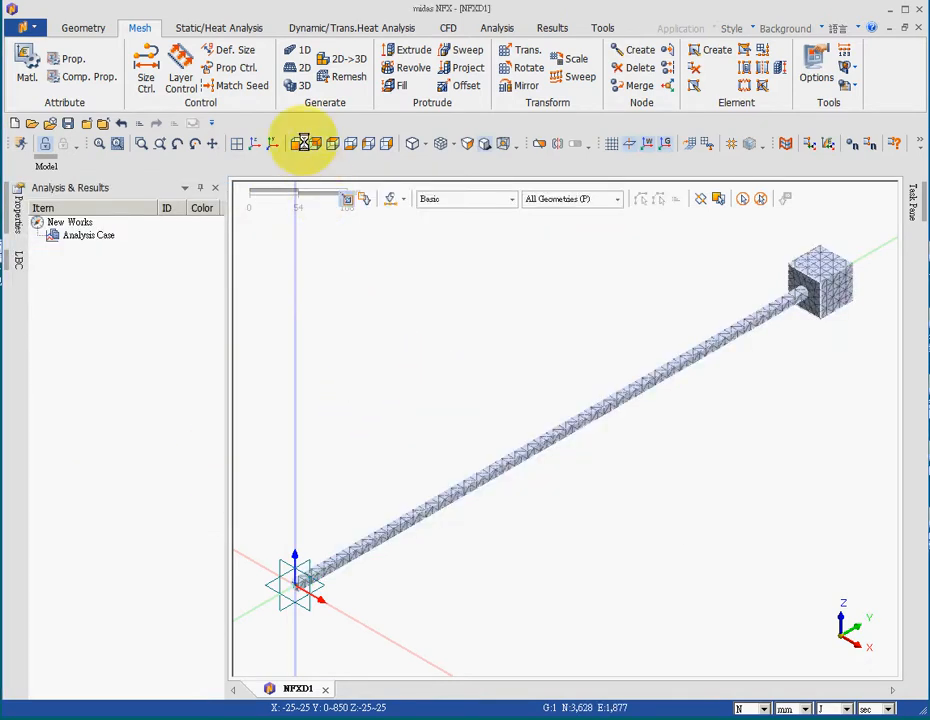
# - Apply a fixed constraint to the face at the free end of the rod, opposite the block
pyautogui.click(205, 27)
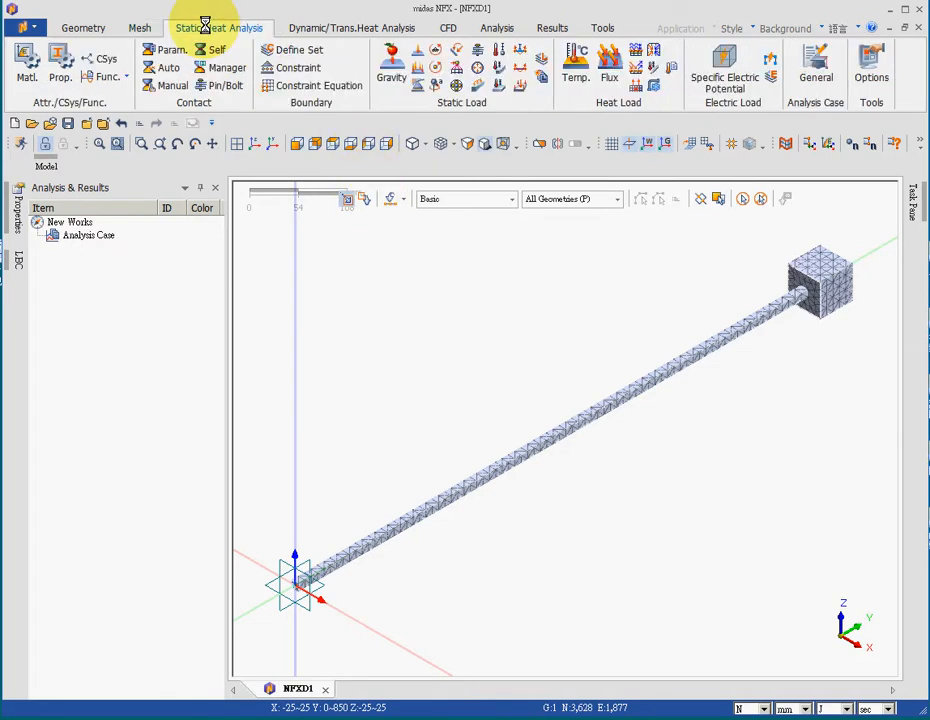
pyautogui.click(285, 67)
pyautogui.moveTo(414, 427); pyautogui.dragTo(280, 318, button='middle')
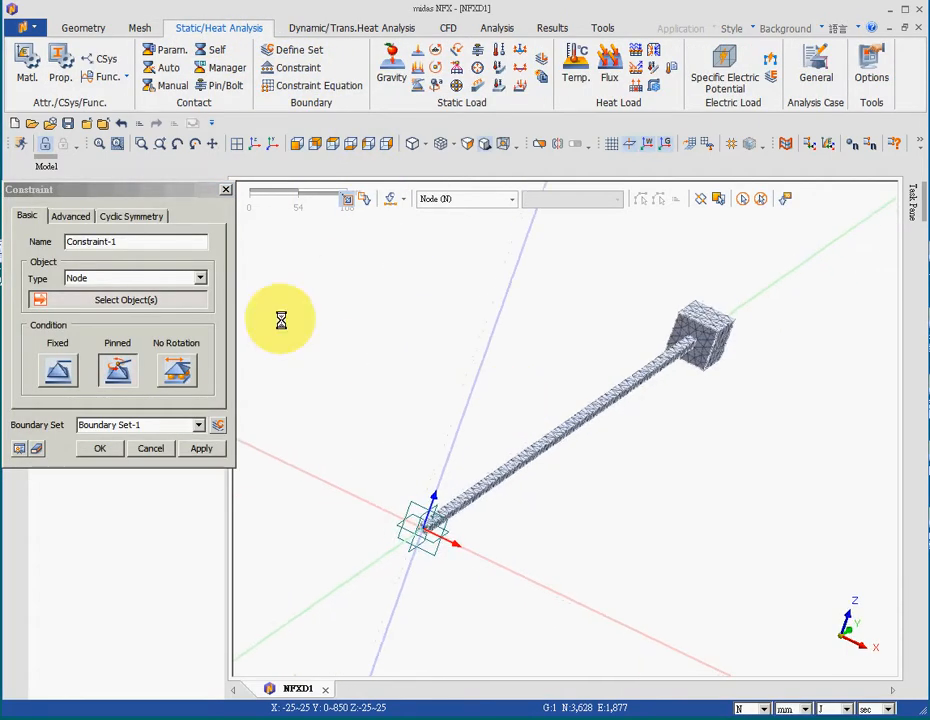
pyautogui.click(98, 278)
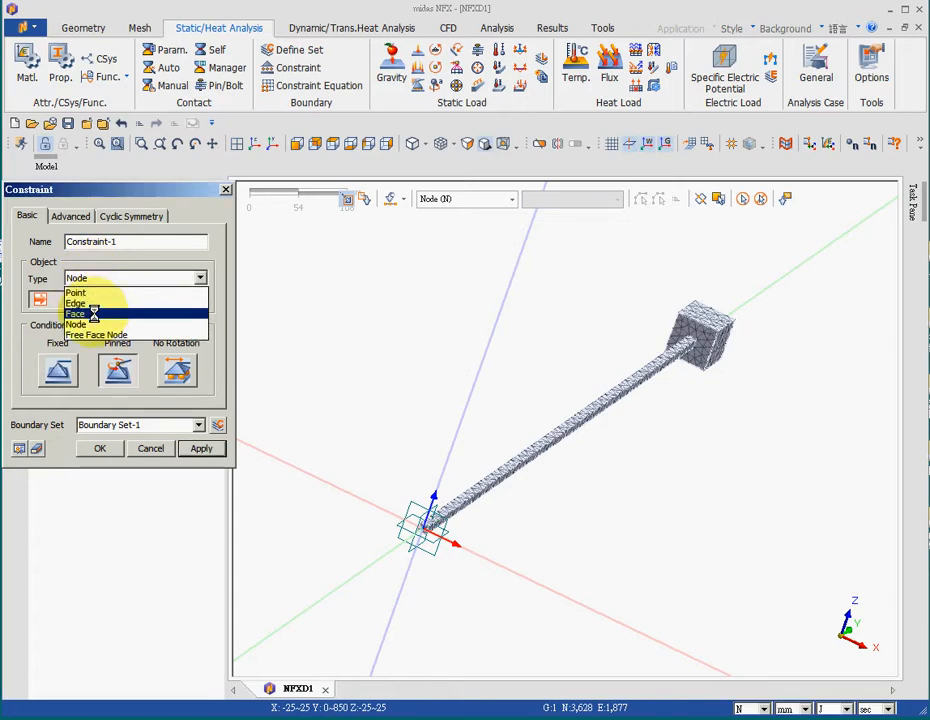
pyautogui.click(93, 313)
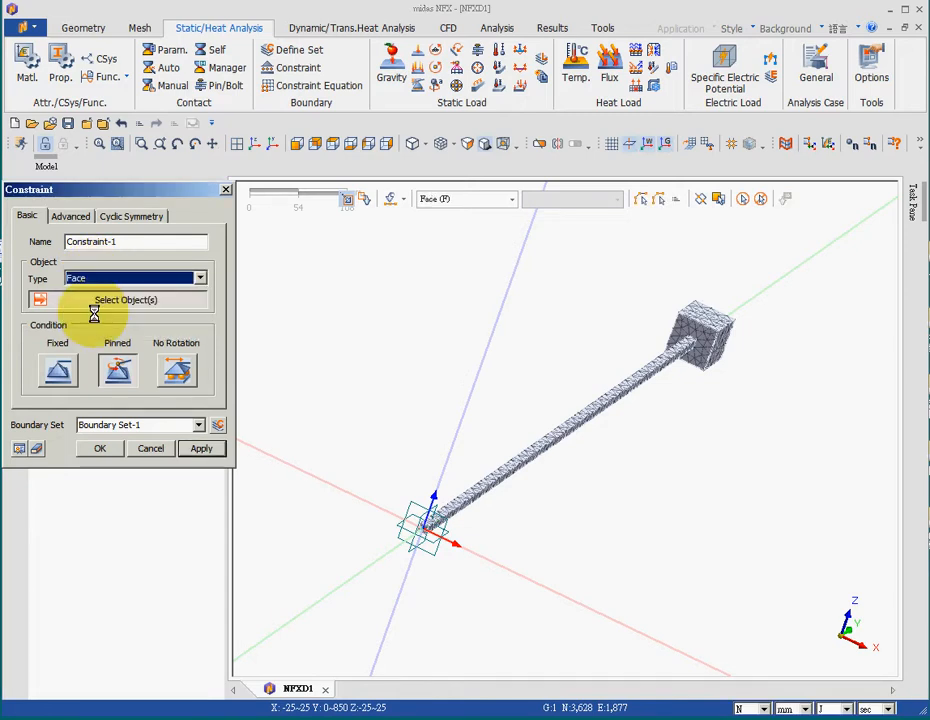
pyautogui.click(98, 146)
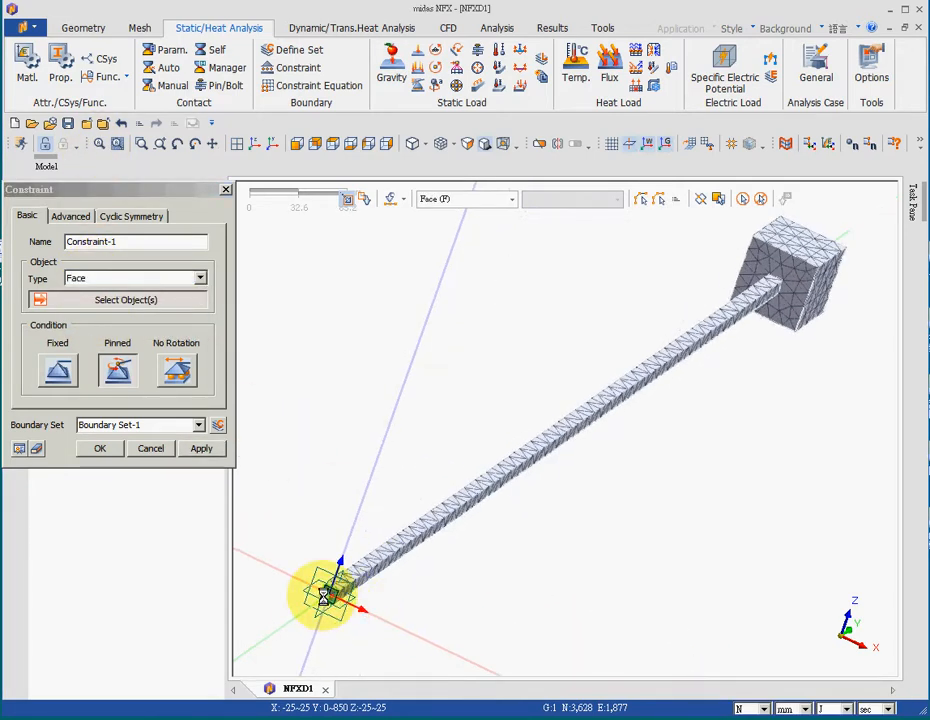
pyautogui.click(327, 594)
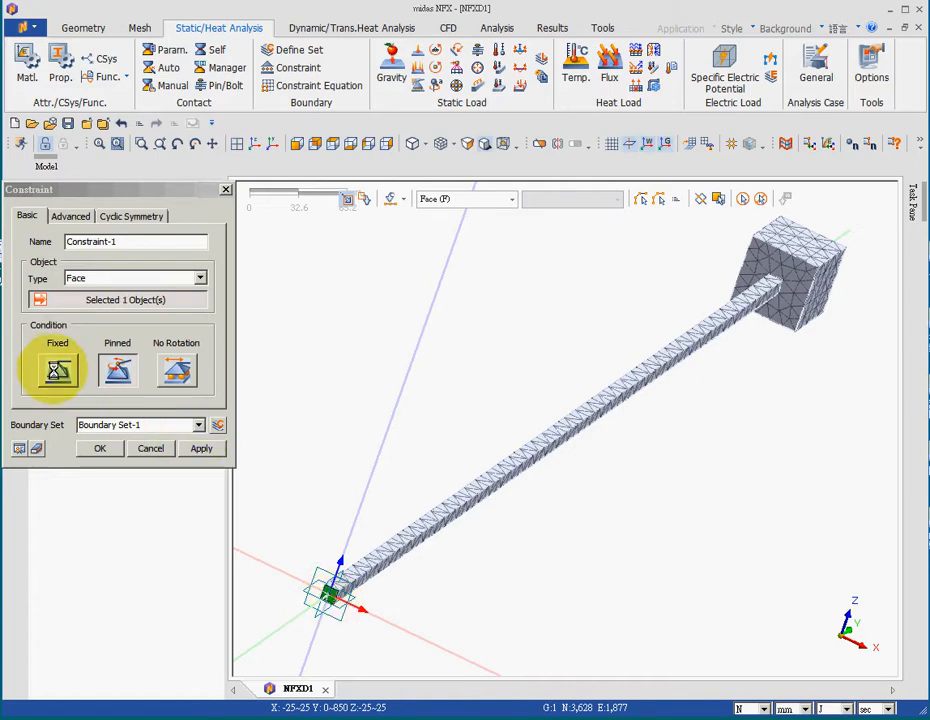
pyautogui.click(55, 370)
pyautogui.click(99, 445)
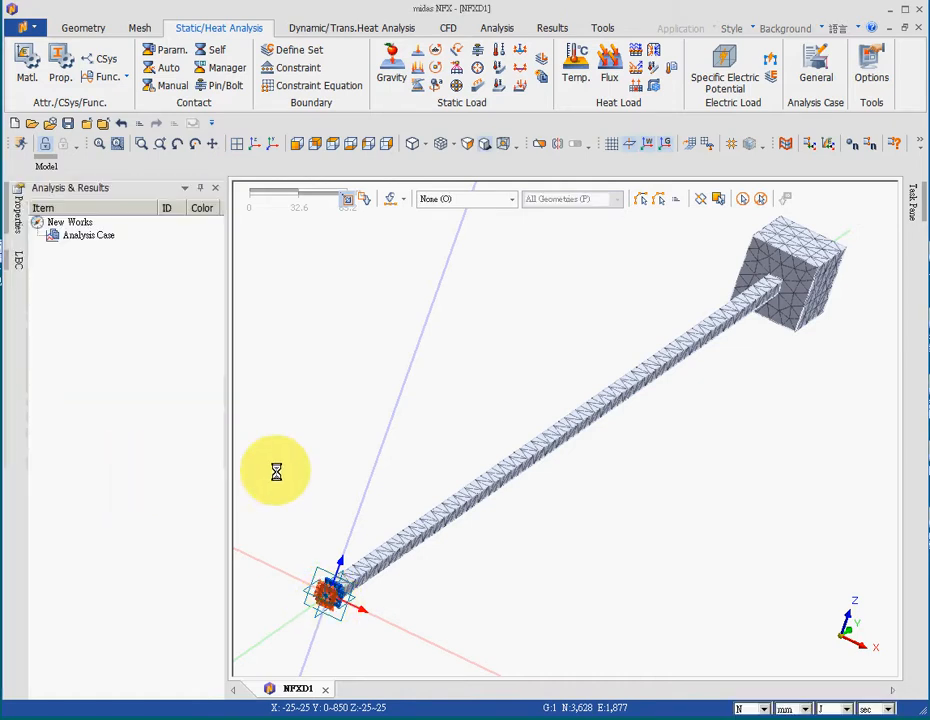
# - Start a time-dependent nodal force of object type Face on the block's side face facing negative X
pyautogui.moveTo(470, 328); pyautogui.dragTo(441, 411, button='middle')
pyautogui.click(99, 143)
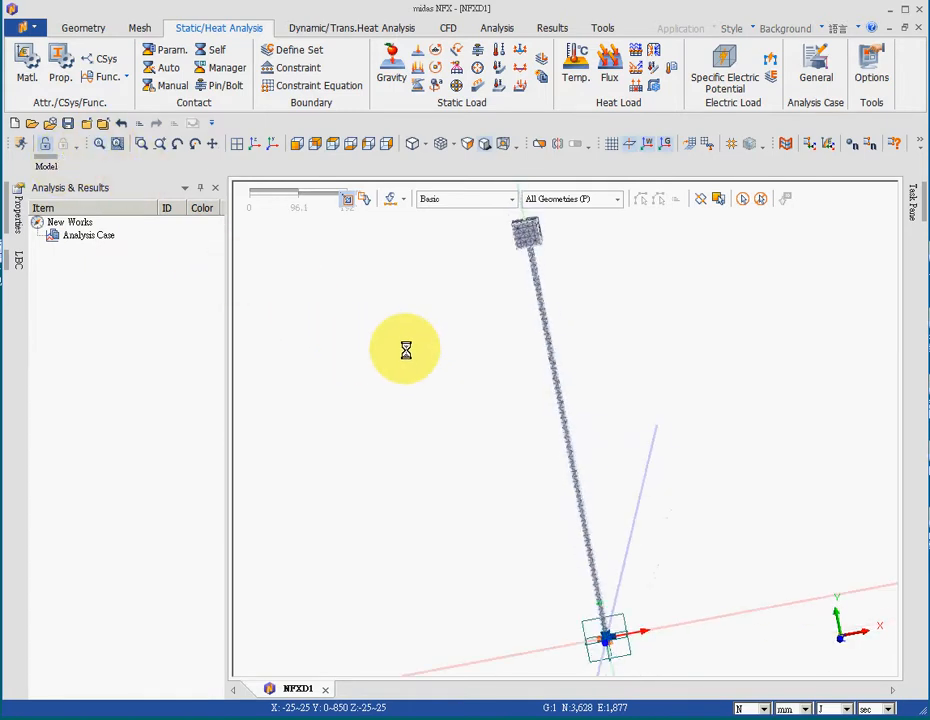
pyautogui.moveTo(411, 341); pyautogui.dragTo(444, 361, button='middle')
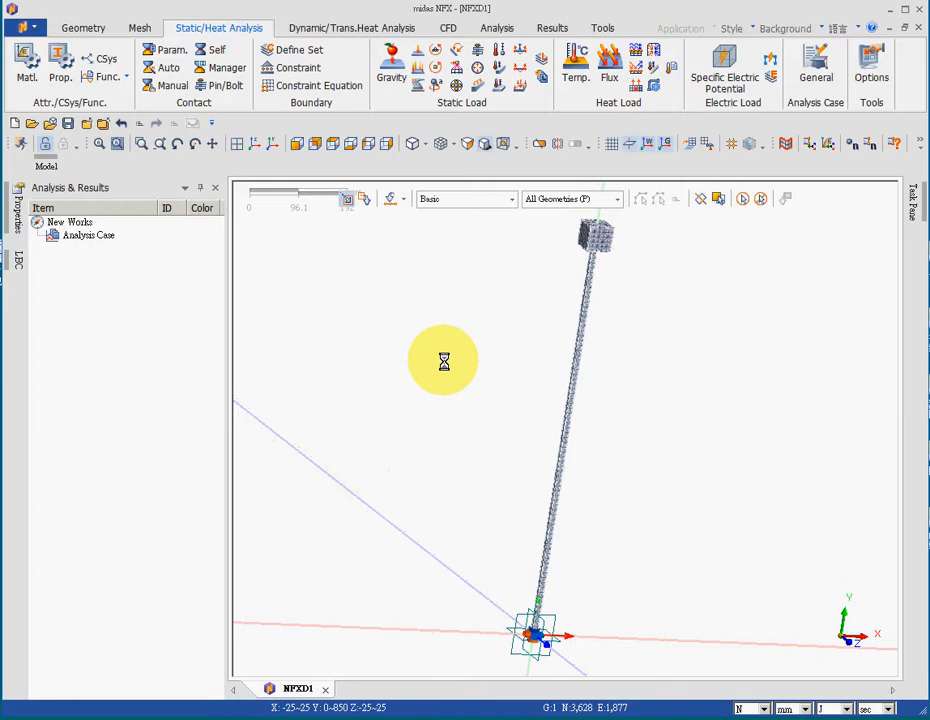
pyautogui.click(334, 30)
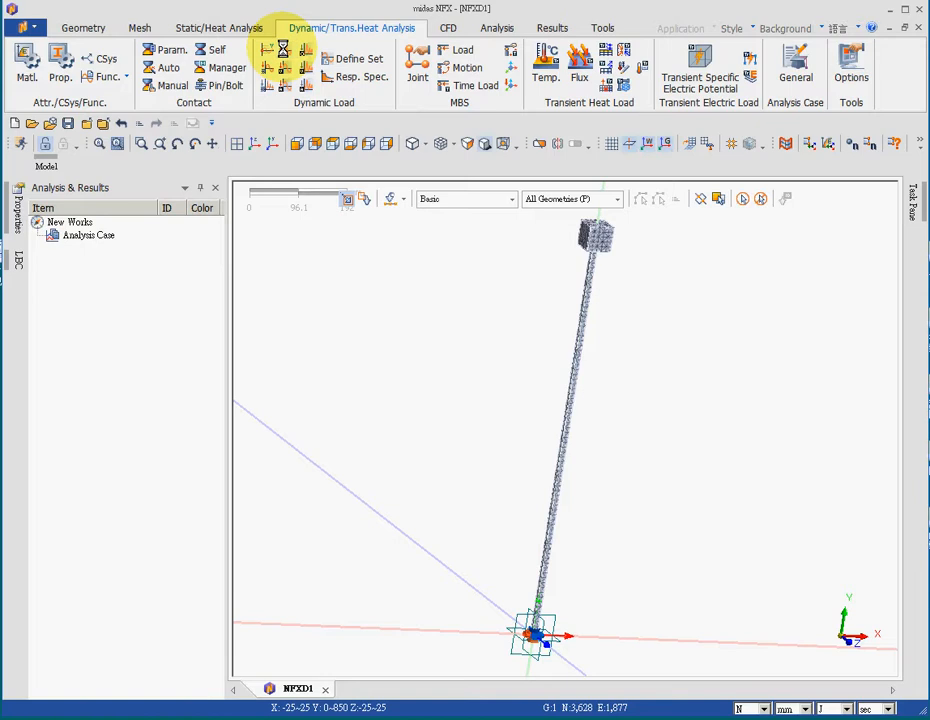
pyautogui.click(283, 48)
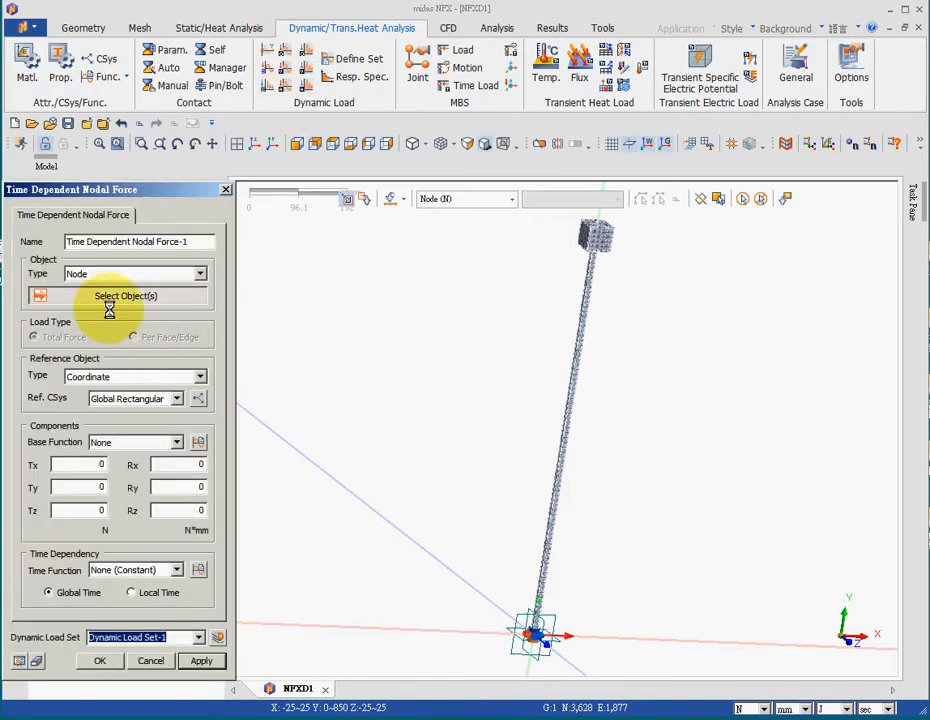
pyautogui.click(133, 275)
pyautogui.click(80, 309)
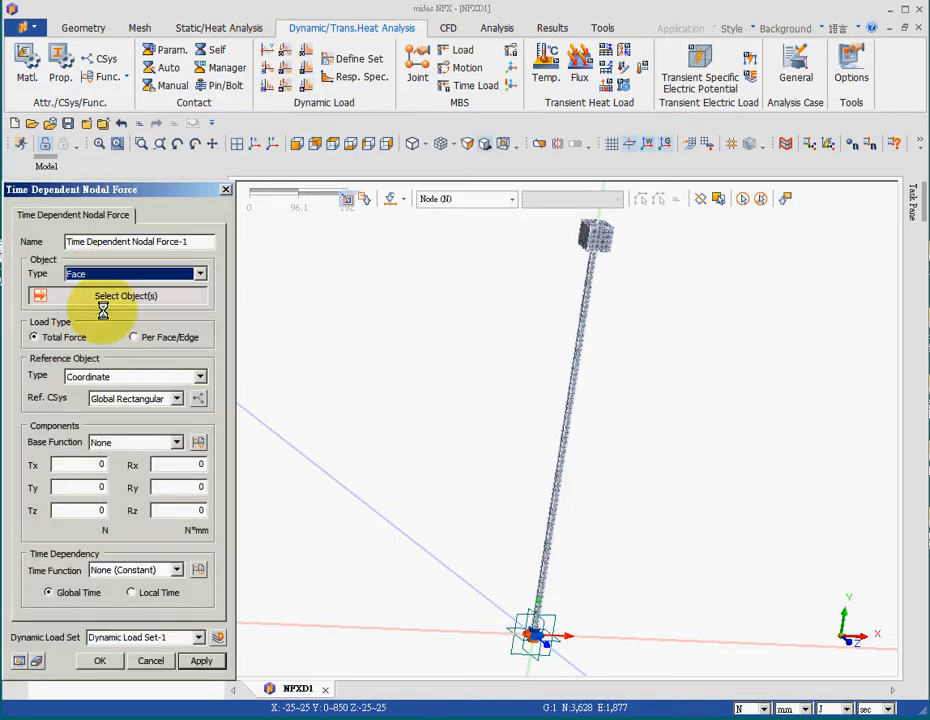
pyautogui.click(585, 240)
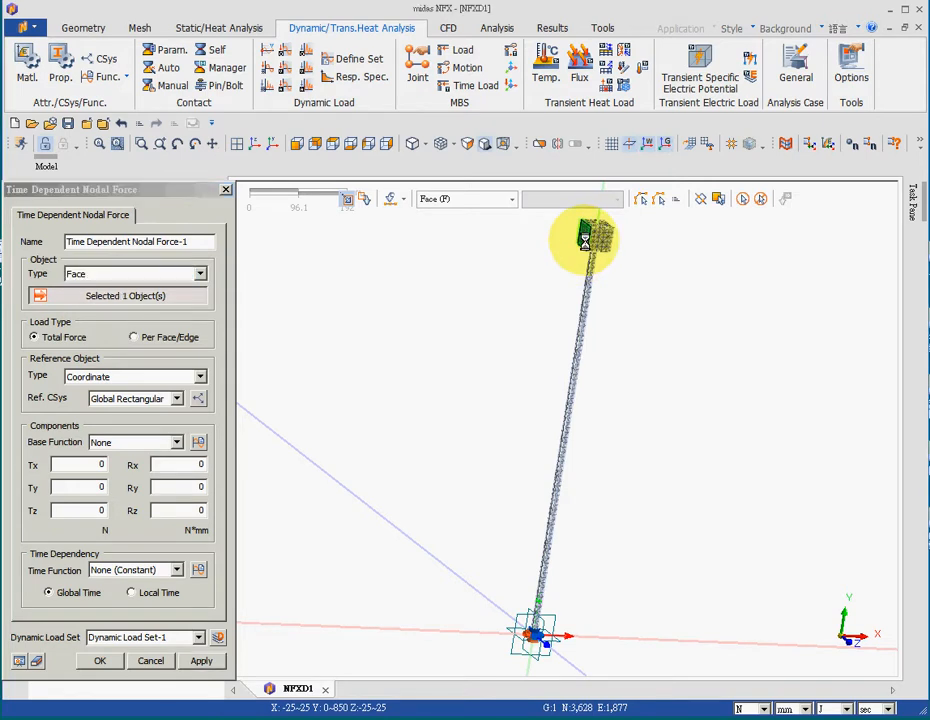
# - Set the force direction by a reference edge of the block along X, with a Tx component of 1 N
pyautogui.click(138, 377)
pyautogui.click(125, 400)
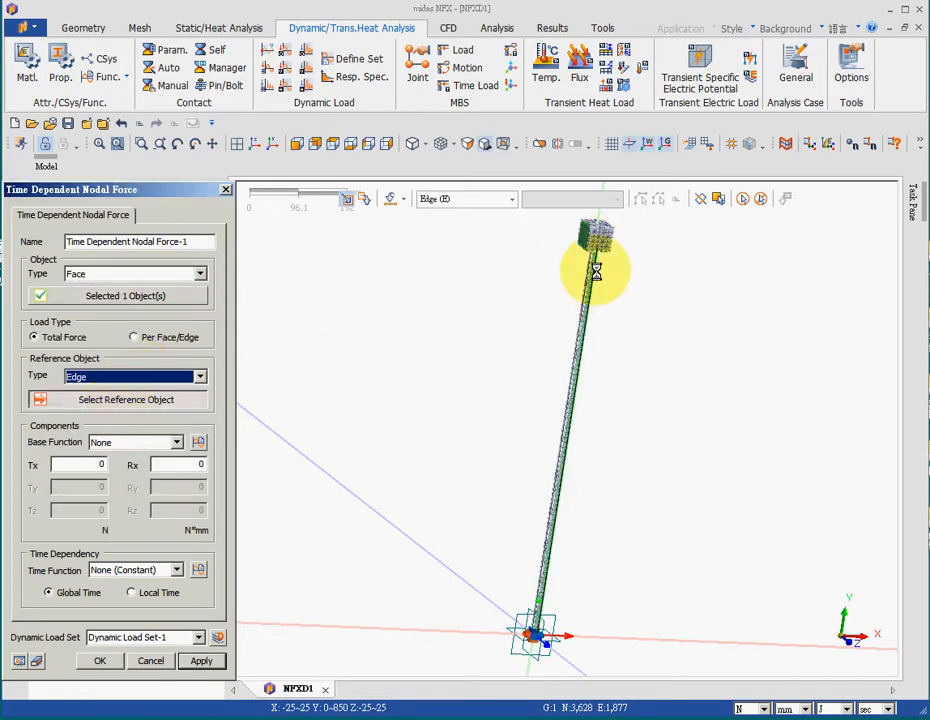
pyautogui.click(597, 231)
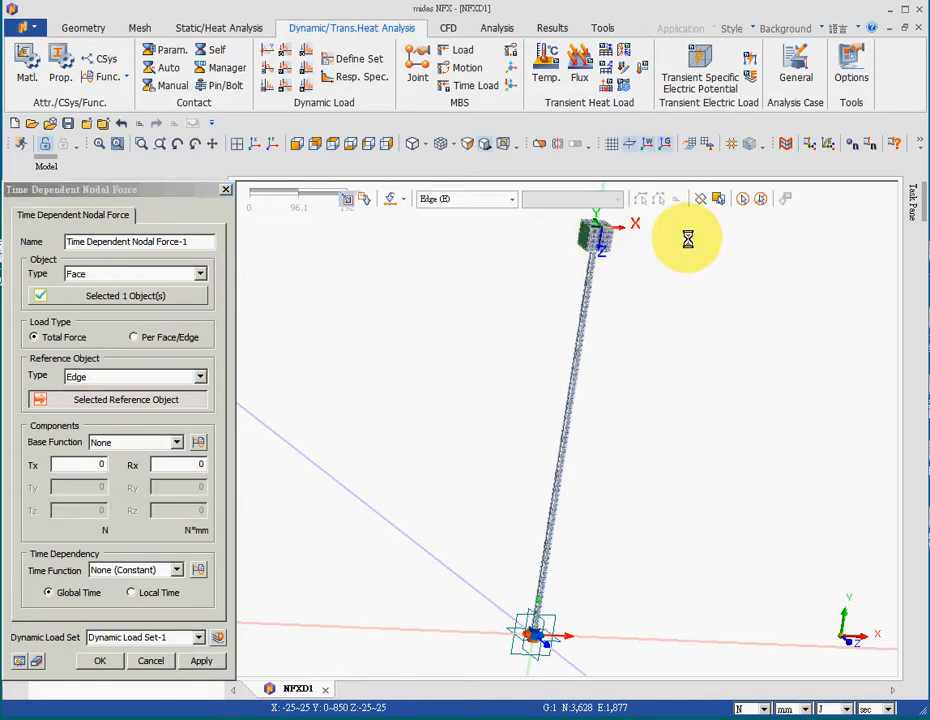
pyautogui.click(112, 465)
pyautogui.write('1')
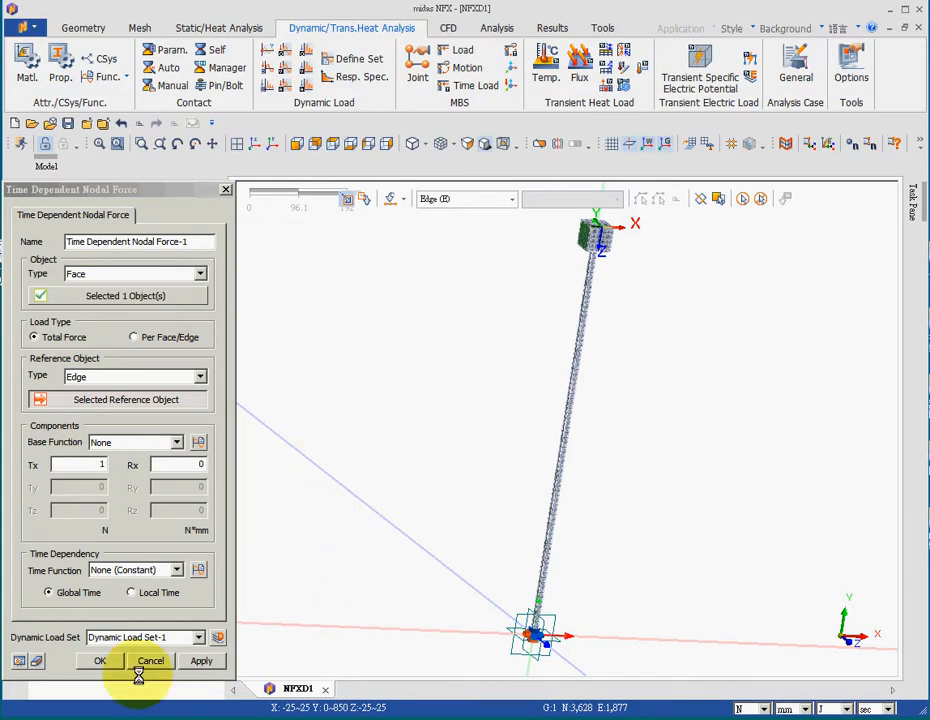
# - Start a time function for the nodal force with a value of 10 at both 0 and 0.05 seconds
pyautogui.click(200, 570)
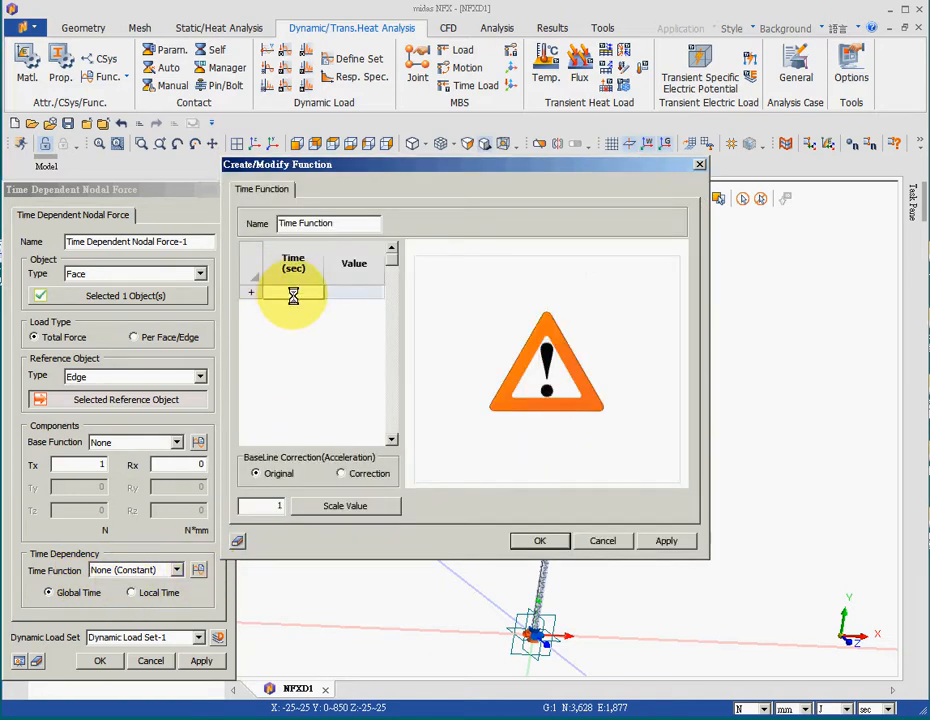
pyautogui.click(353, 291)
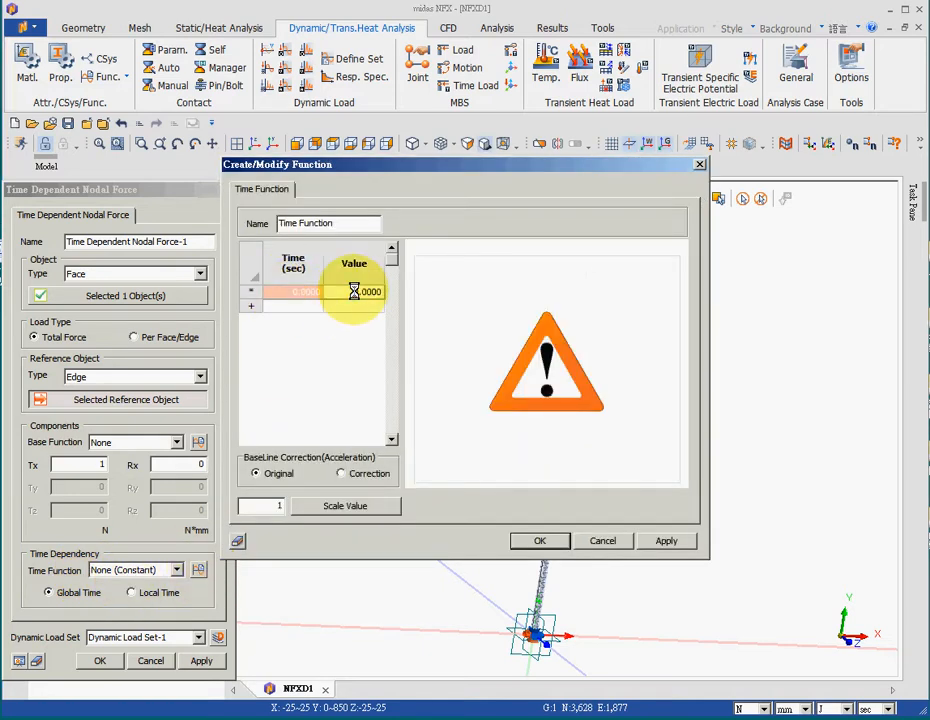
pyautogui.write('10')
pyautogui.click(310, 304)
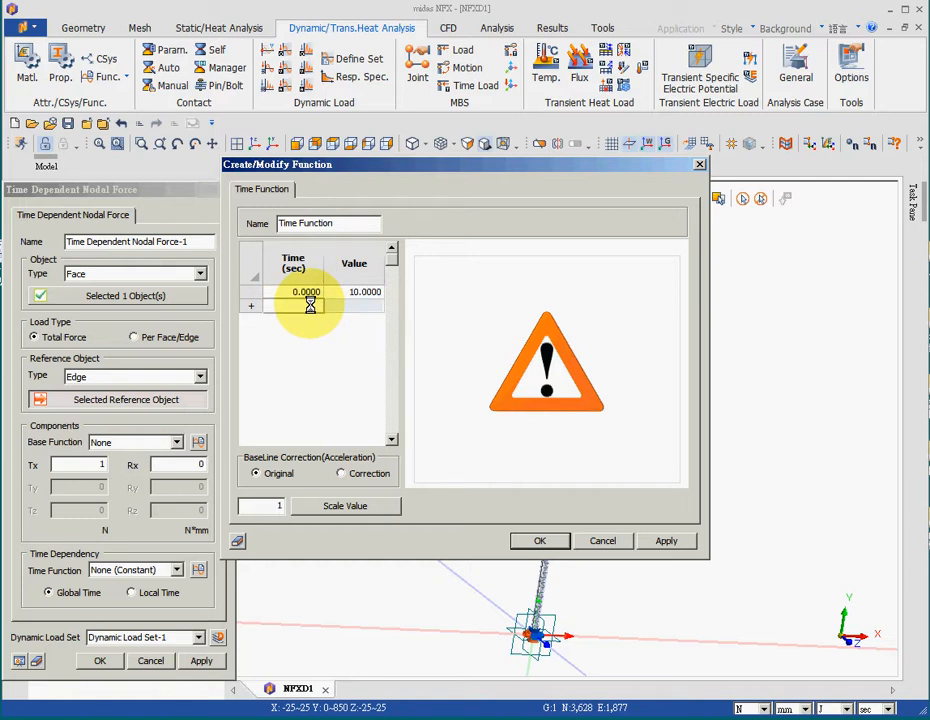
pyautogui.click(310, 304)
pyautogui.write('0.05')
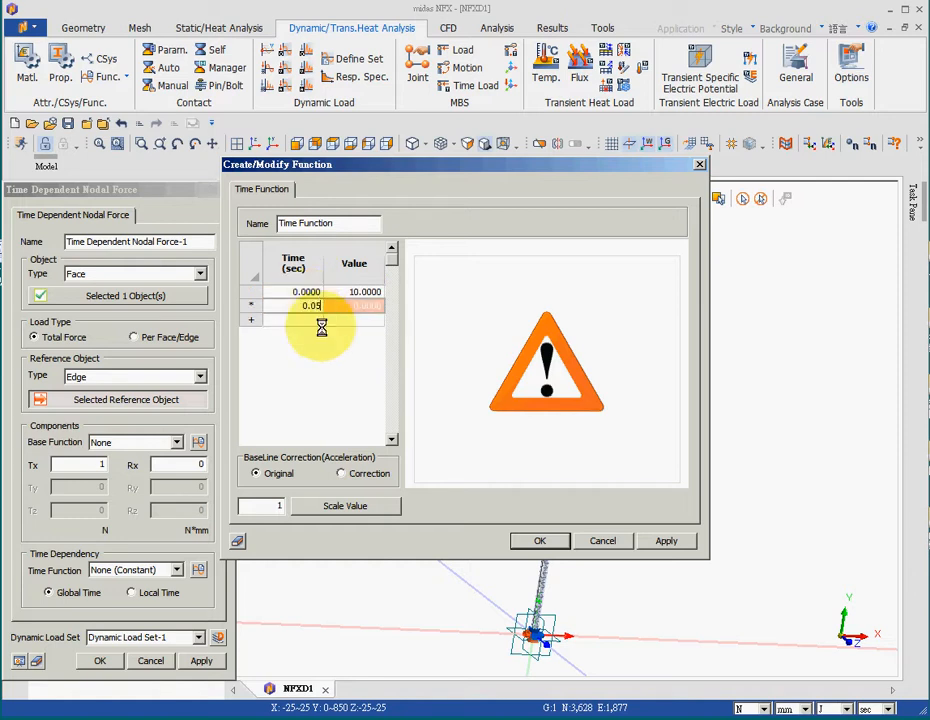
pyautogui.click(347, 306)
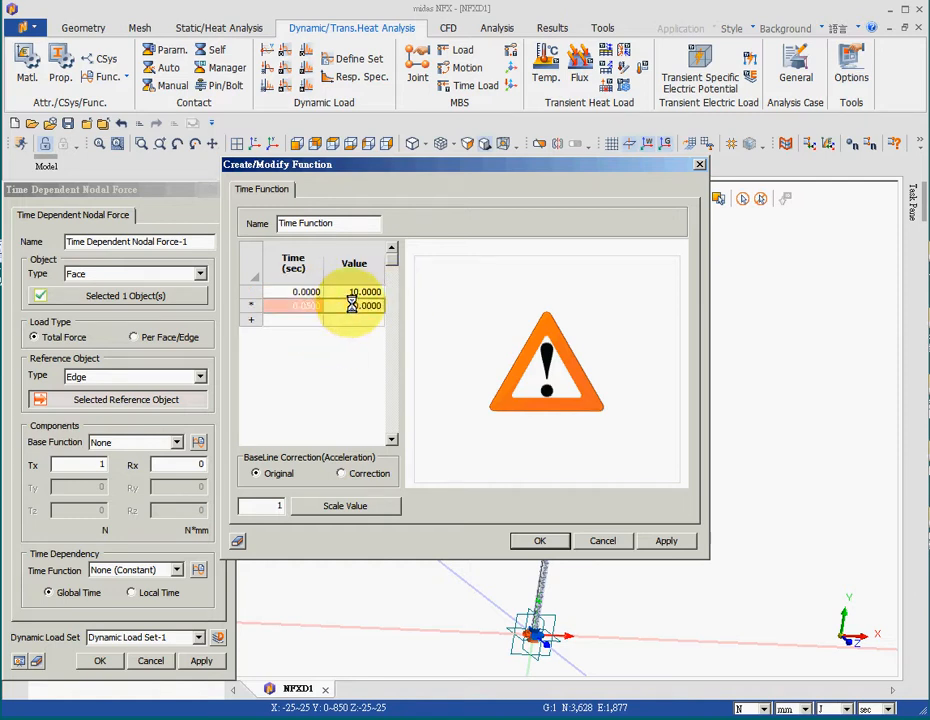
pyautogui.write('10')
pyautogui.press('Return')
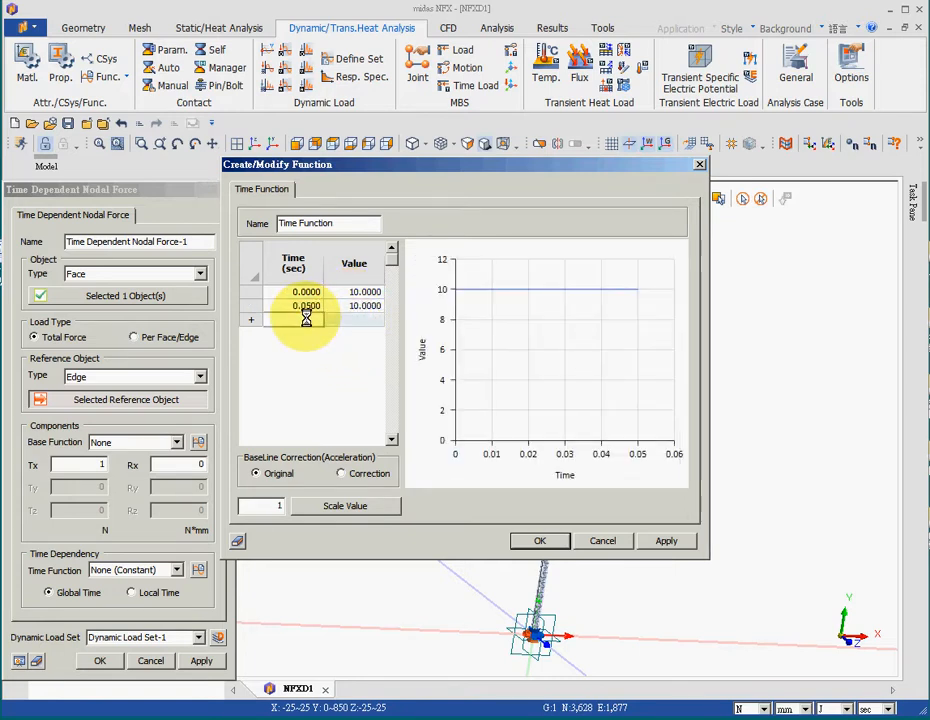
# - Complete the time function with a value of 0 at 0.06 and 1 second, and create the nodal force
pyautogui.write('0.')
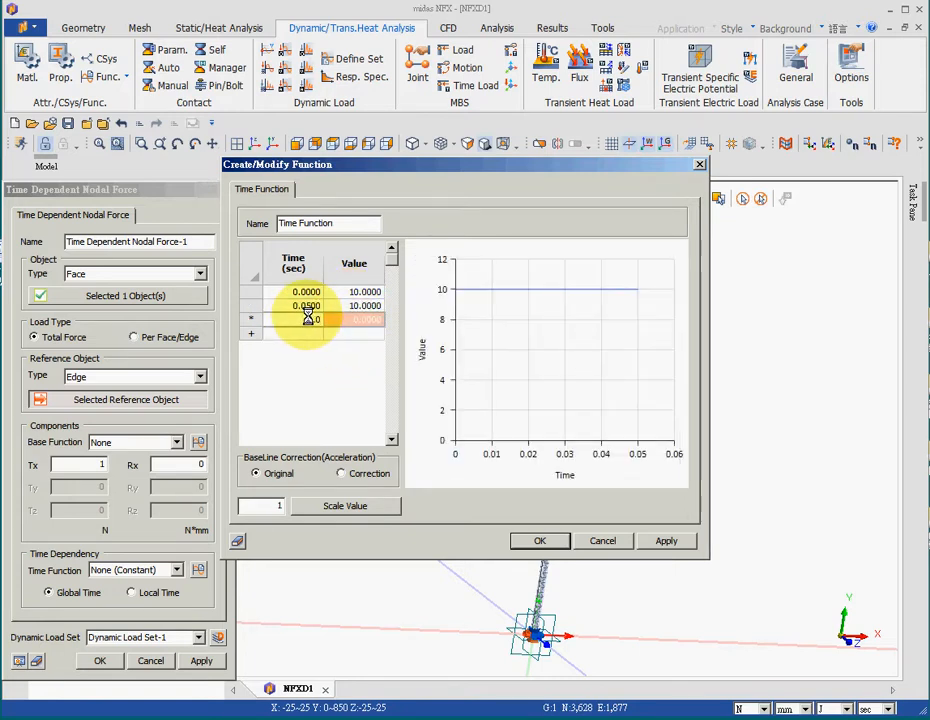
pyautogui.write('06')
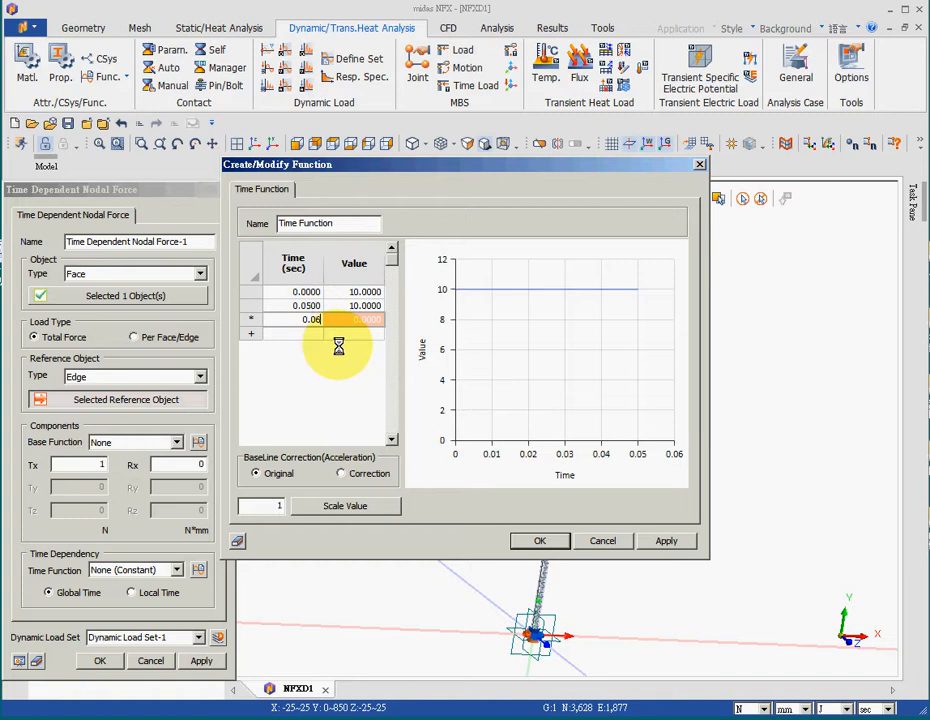
pyautogui.click(307, 332)
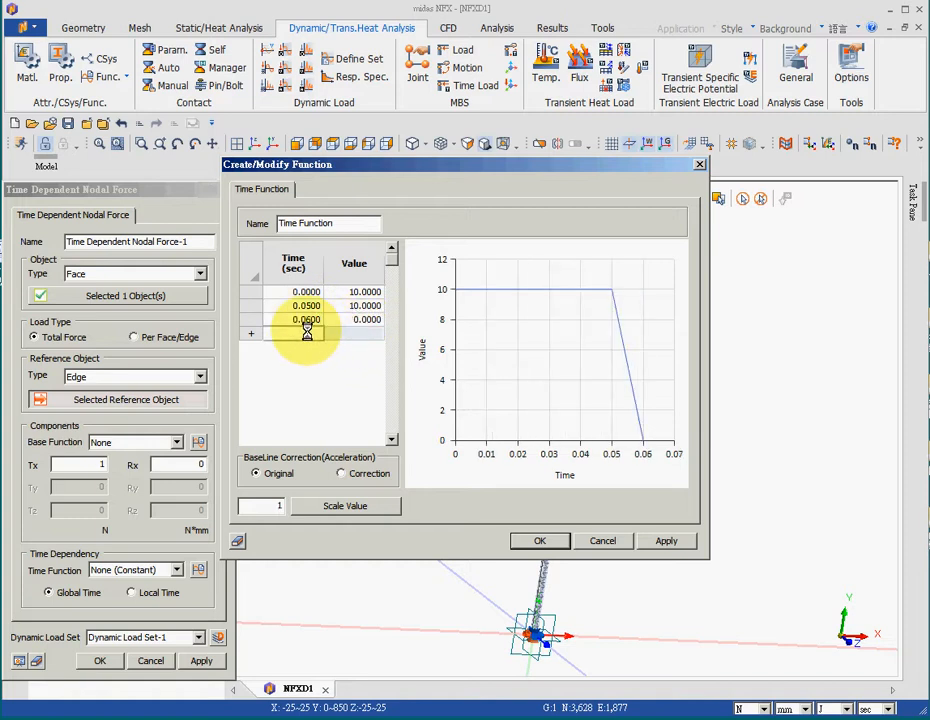
pyautogui.write('1')
pyautogui.press('Return')
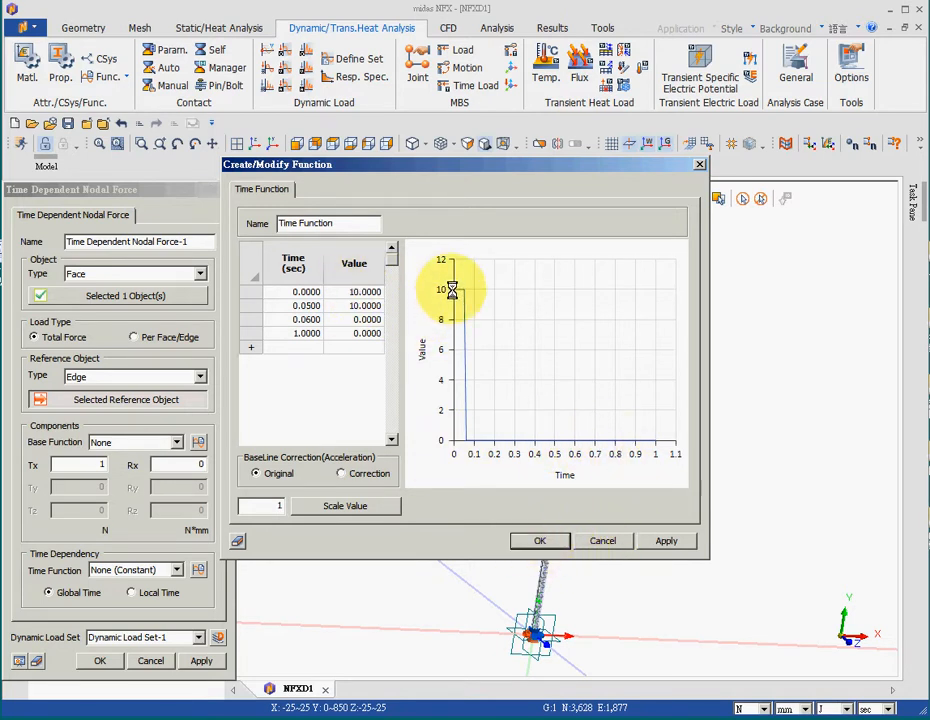
pyautogui.click(539, 540)
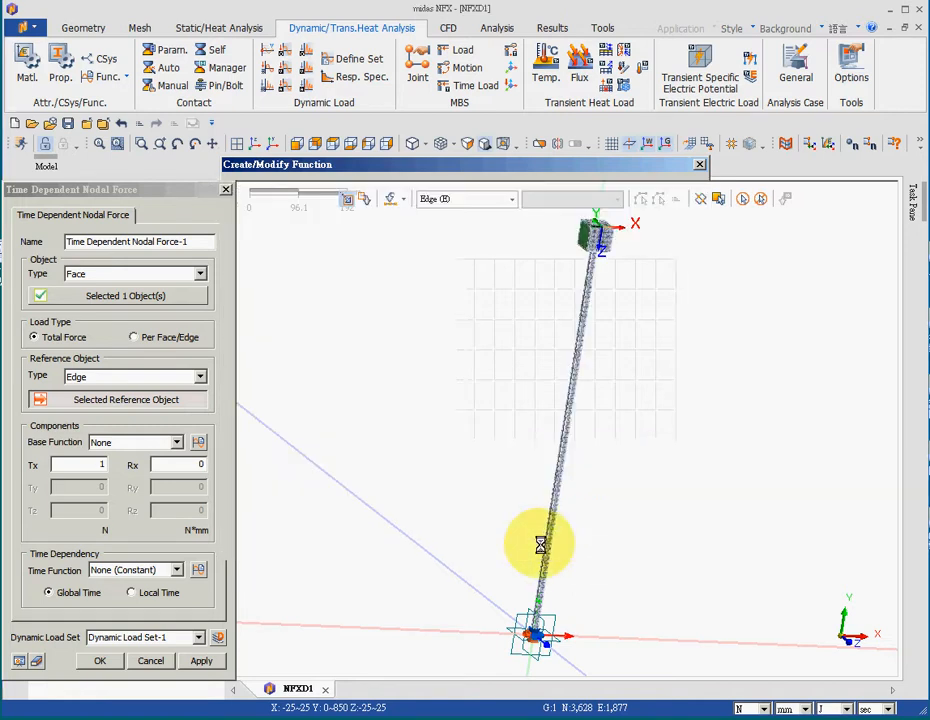
pyautogui.click(103, 662)
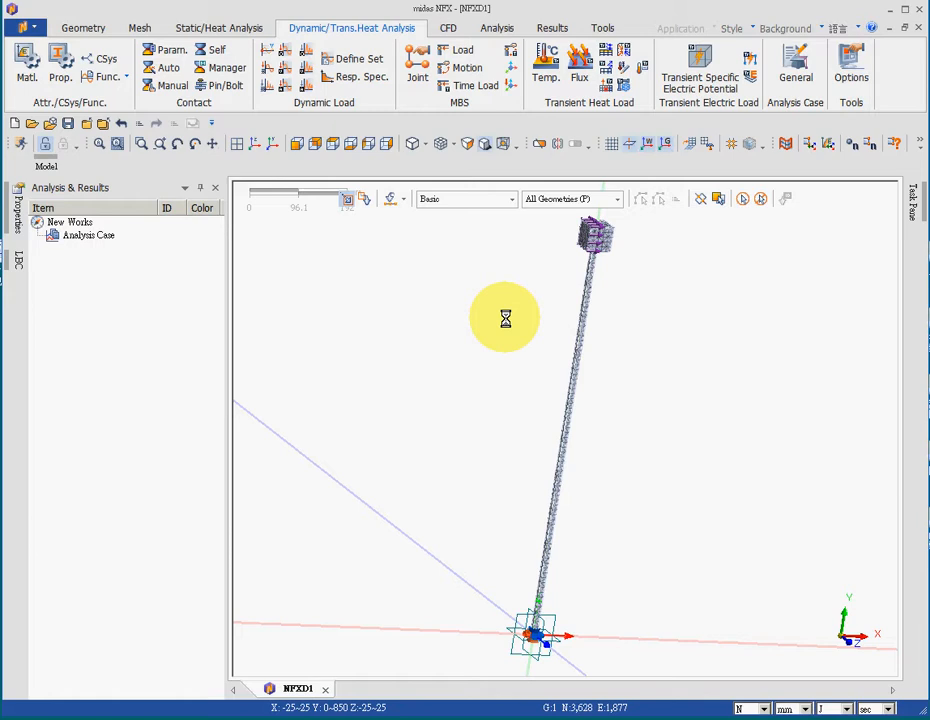
# - Add an analysis case titled 006 with the Direct Transient Response solution type
pyautogui.rightClick(92, 236)
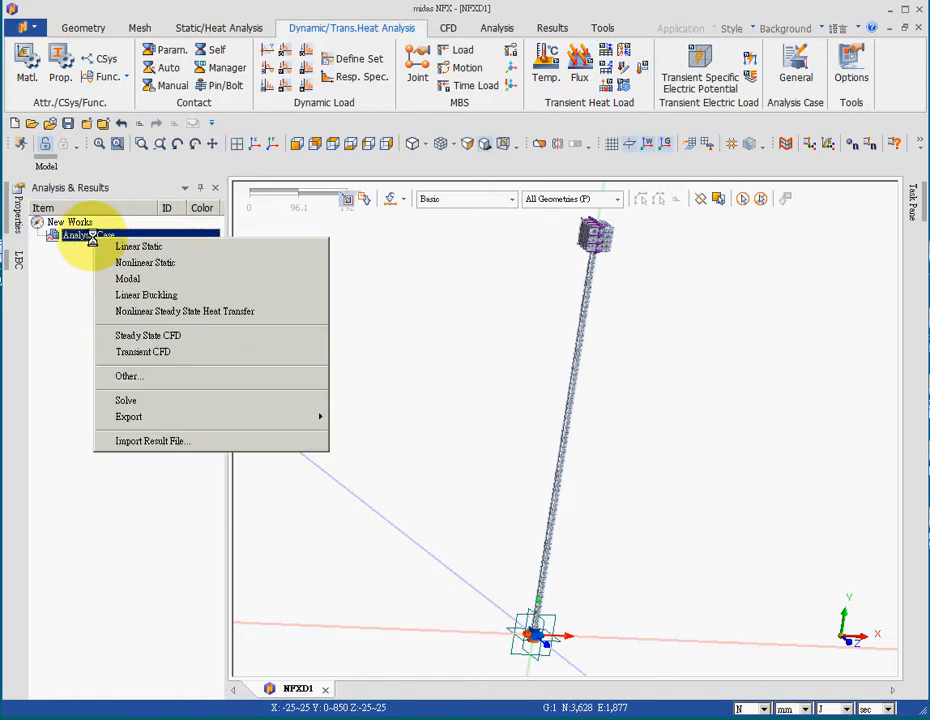
pyautogui.click(130, 376)
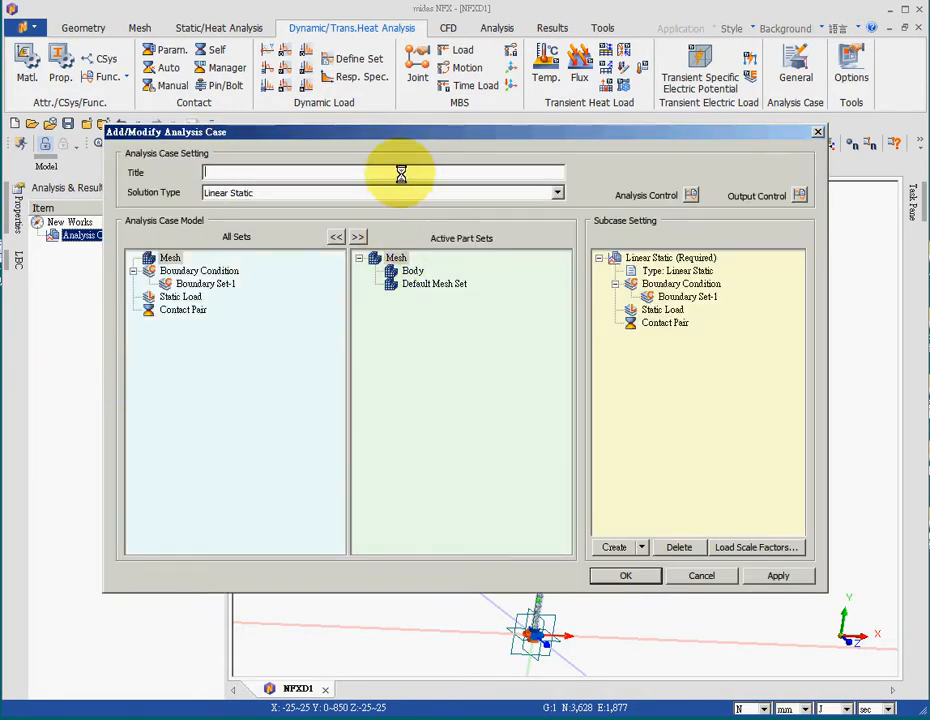
pyautogui.write('006')
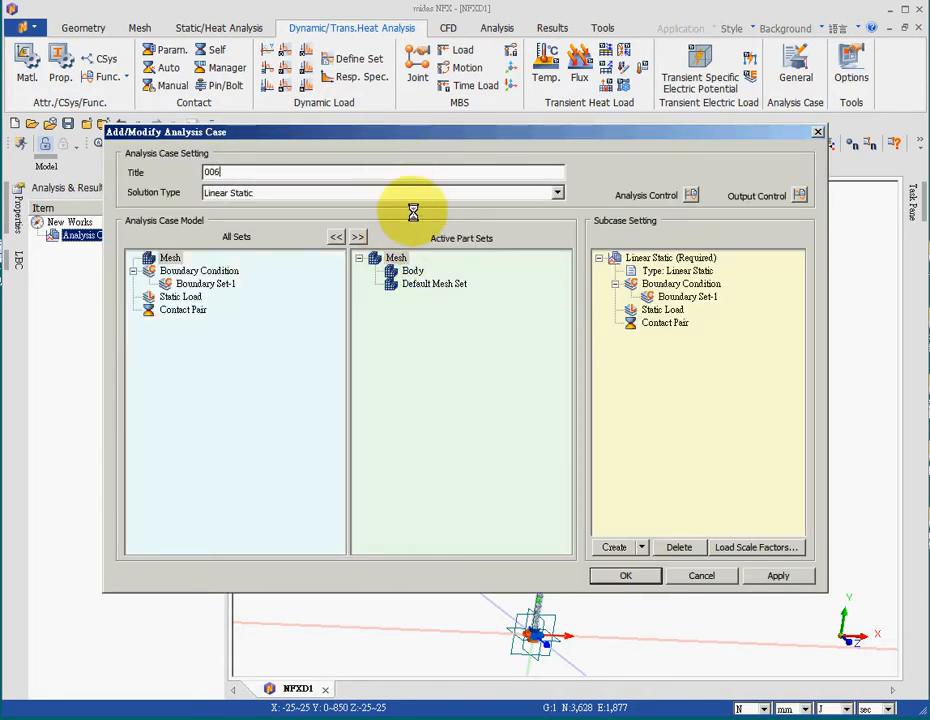
pyautogui.click(408, 192)
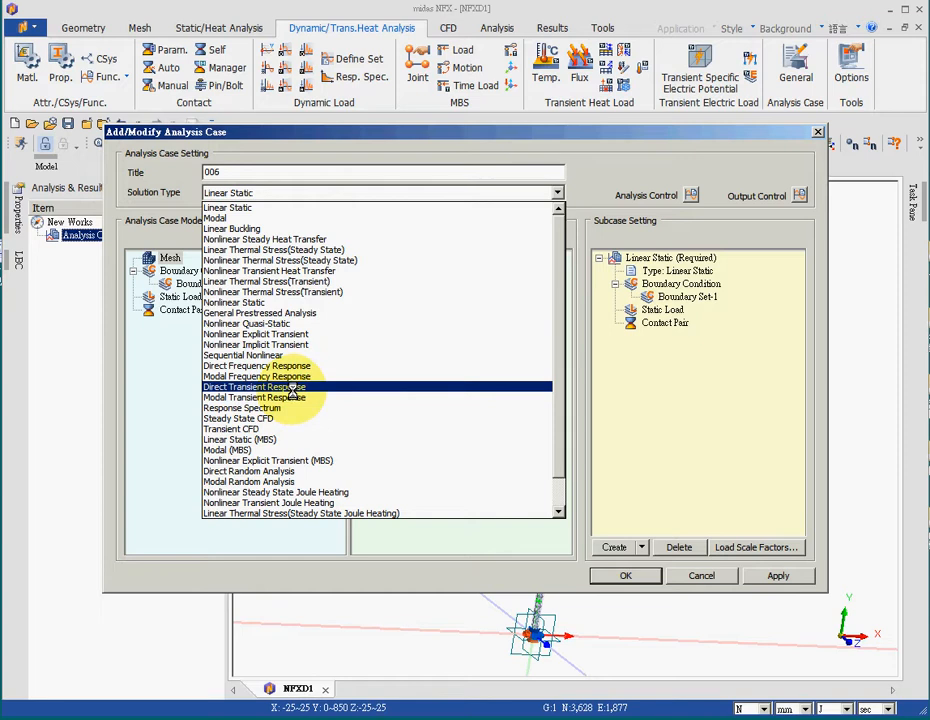
pyautogui.click(292, 393)
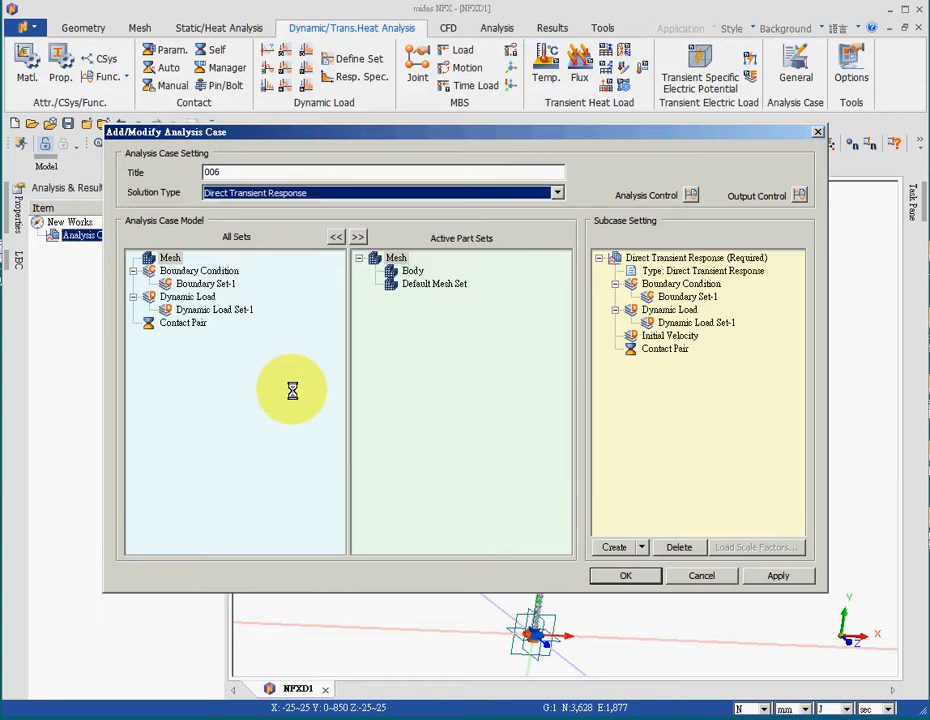
# - Define subcase time step 006 with a duration of 1 second and 100 time steps, and accept the analysis case
pyautogui.click(677, 271)
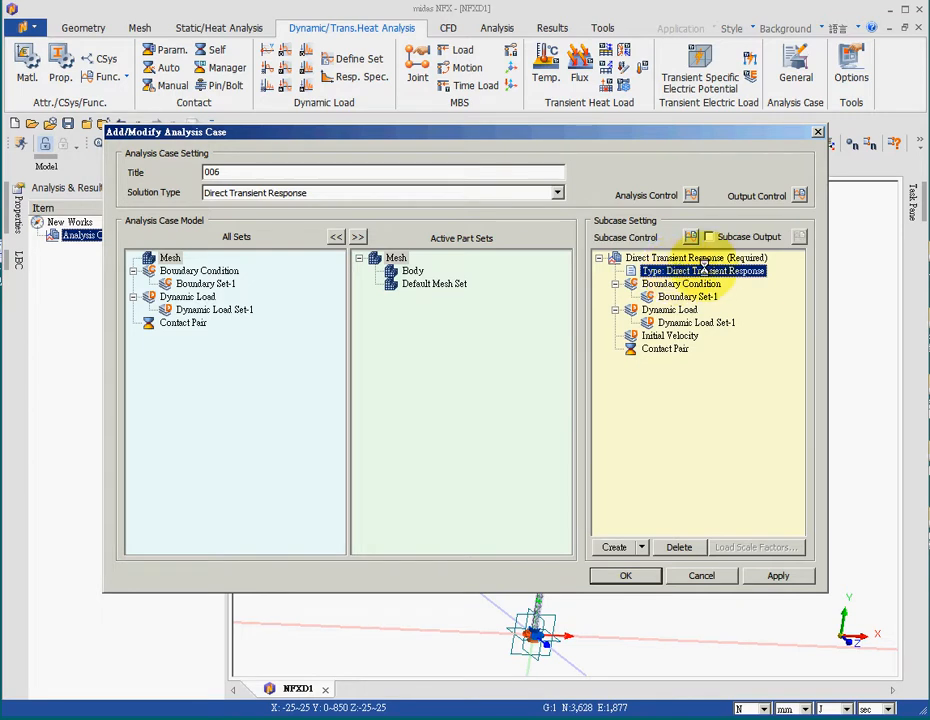
pyautogui.click(692, 196)
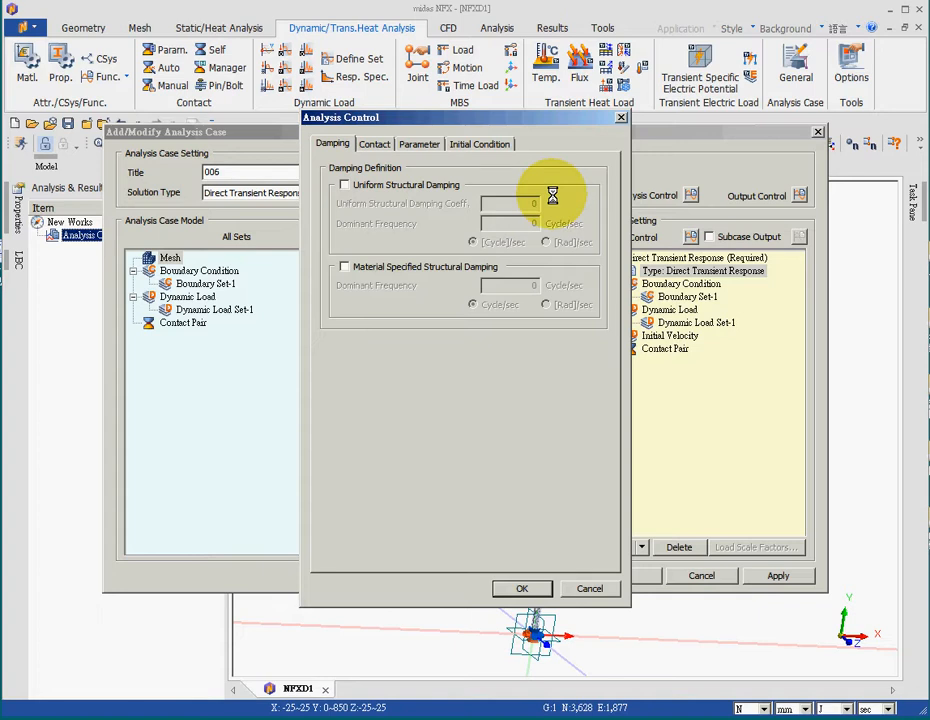
pyautogui.click(590, 588)
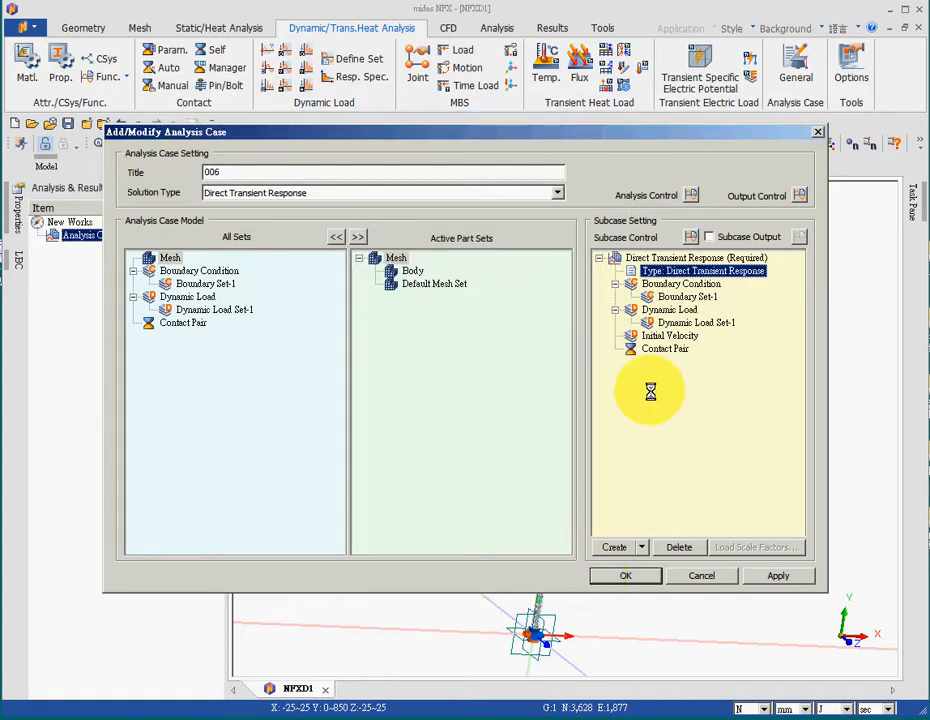
pyautogui.click(689, 237)
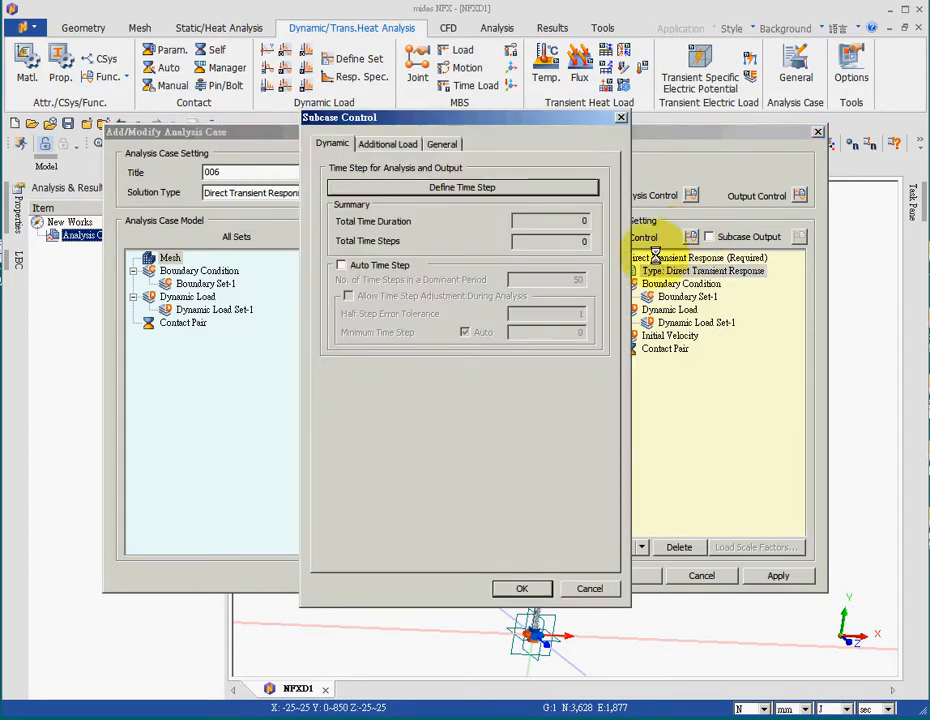
pyautogui.click(521, 188)
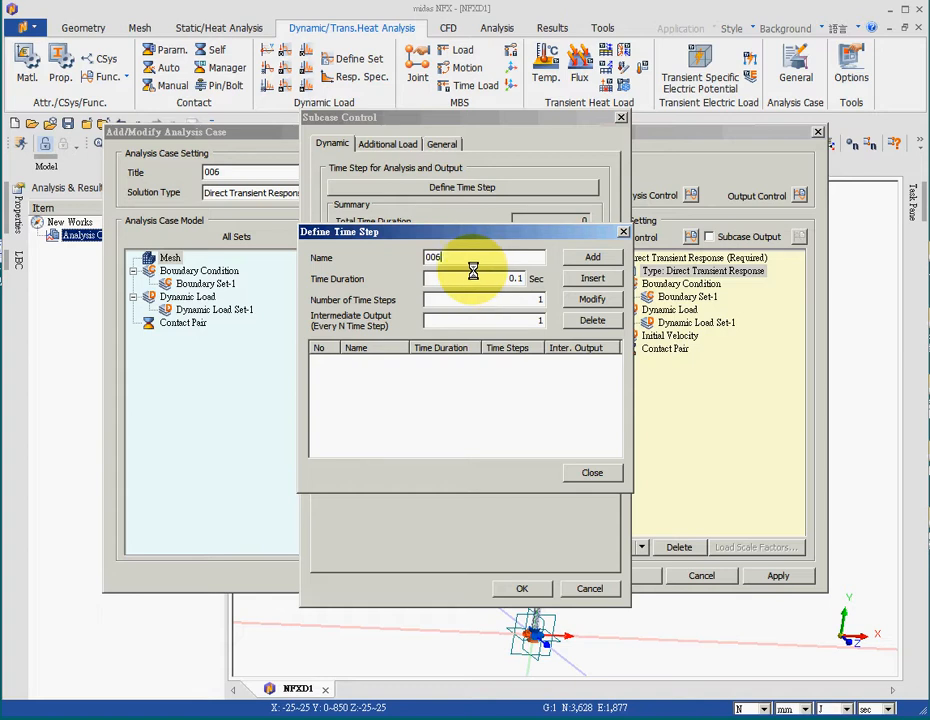
pyautogui.write('006')
pyautogui.press('Tab')
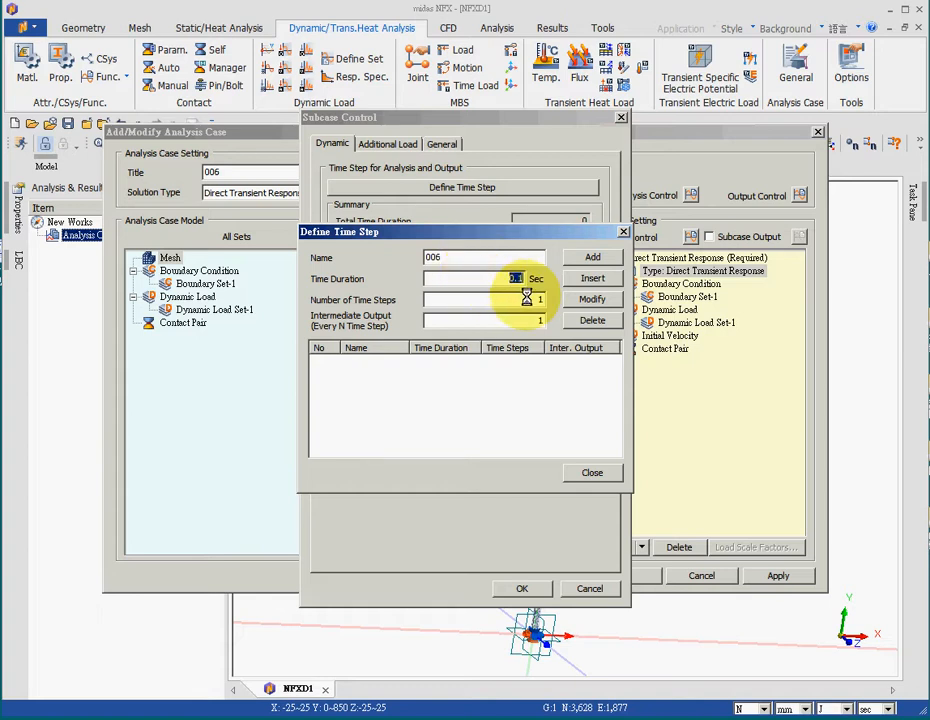
pyautogui.write('1')
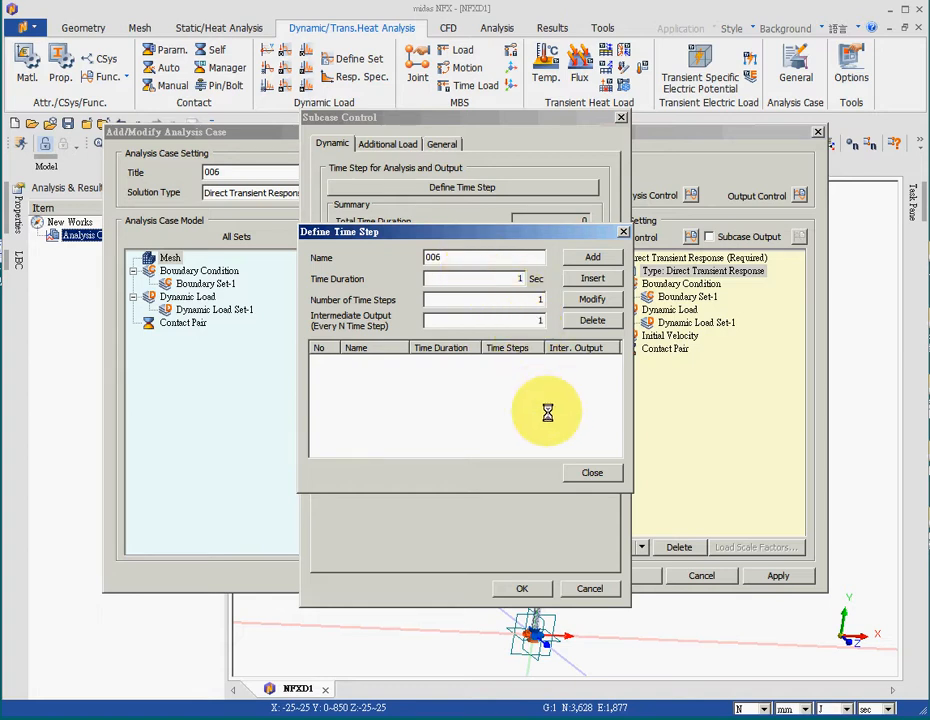
pyautogui.press('Tab')
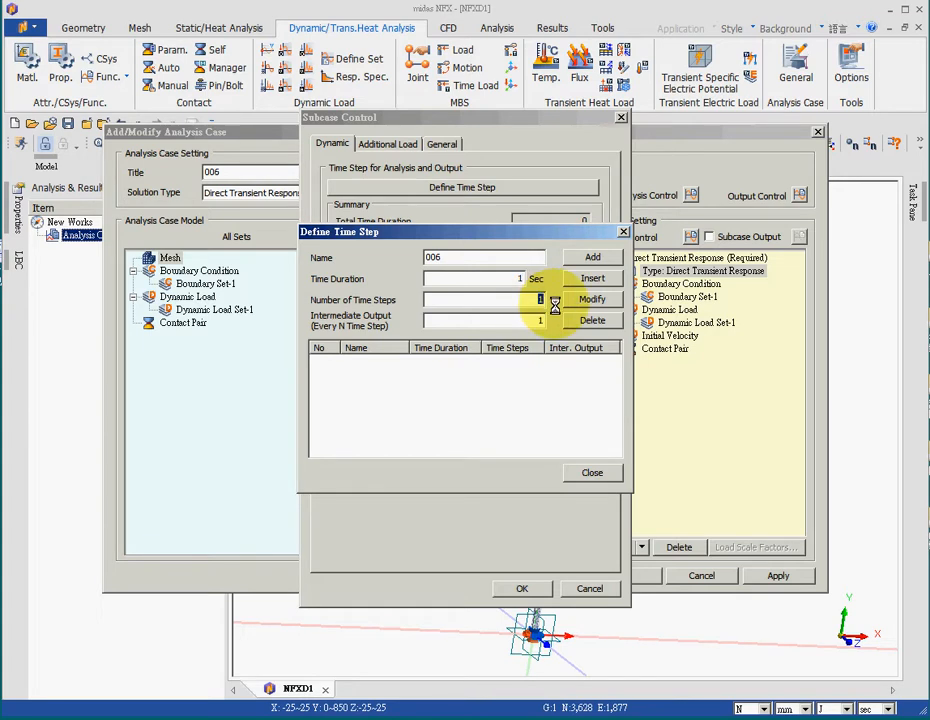
pyautogui.write('100')
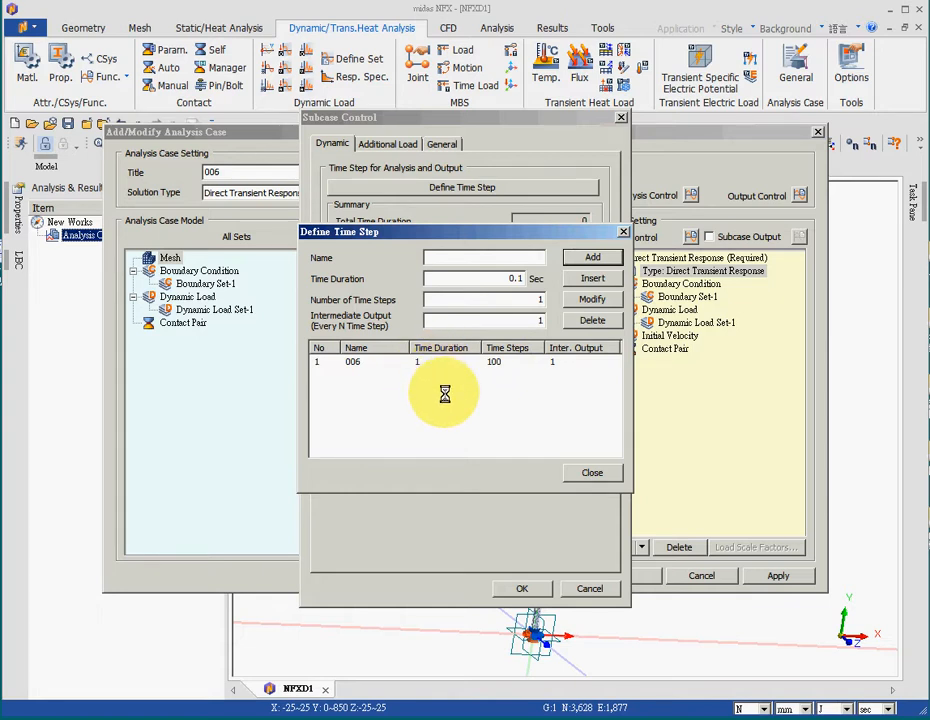
pyautogui.click(591, 474)
pyautogui.click(525, 588)
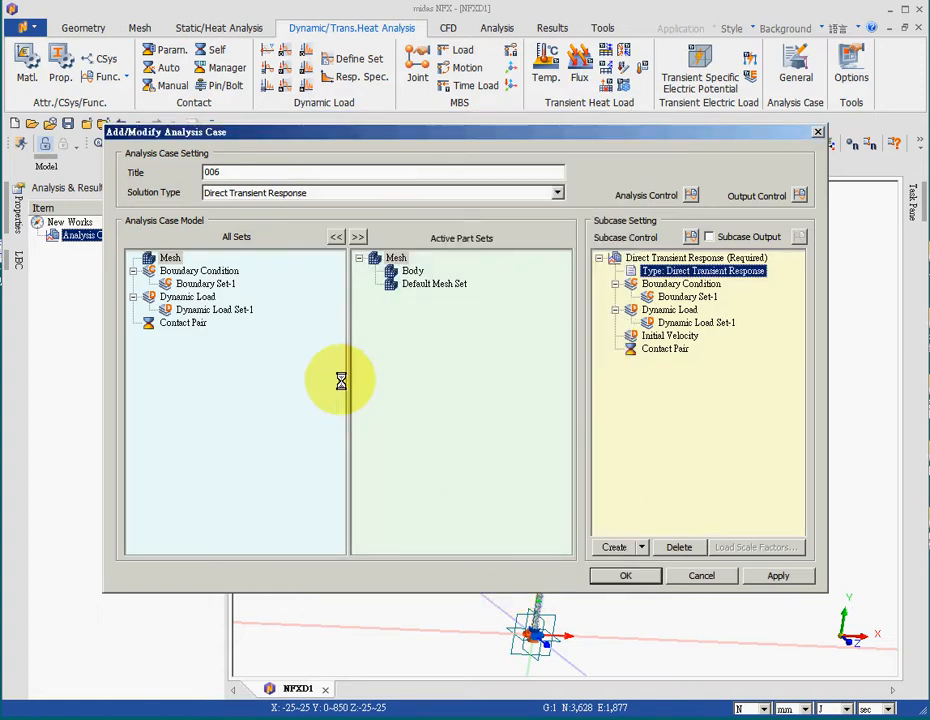
pyautogui.click(621, 577)
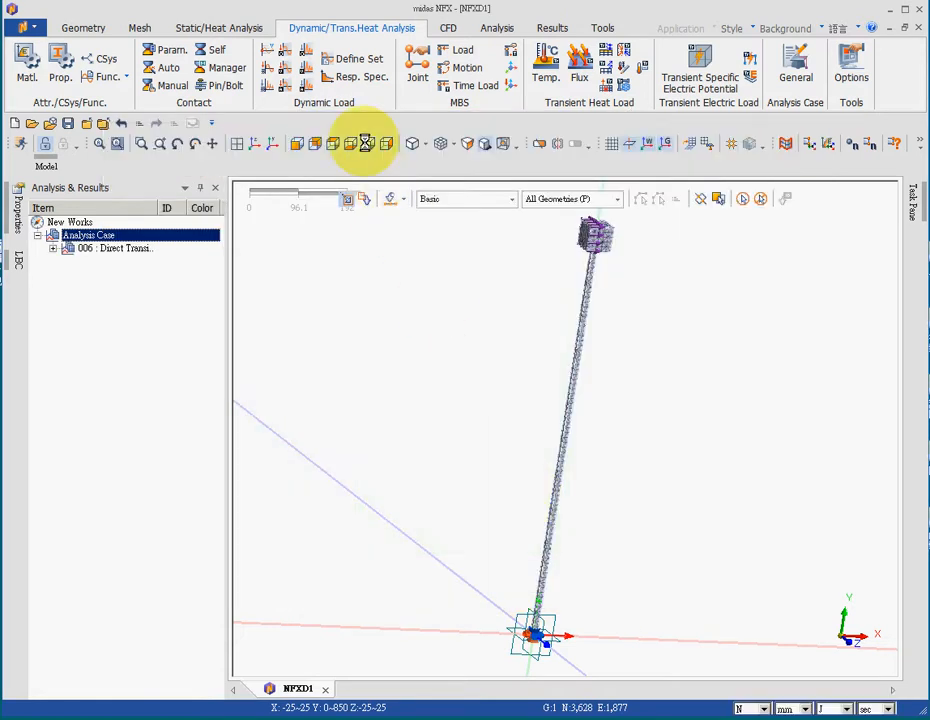
# - Perform the analysis of case 006, saving the model as NFXD1 on the desktop
pyautogui.click(518, 27)
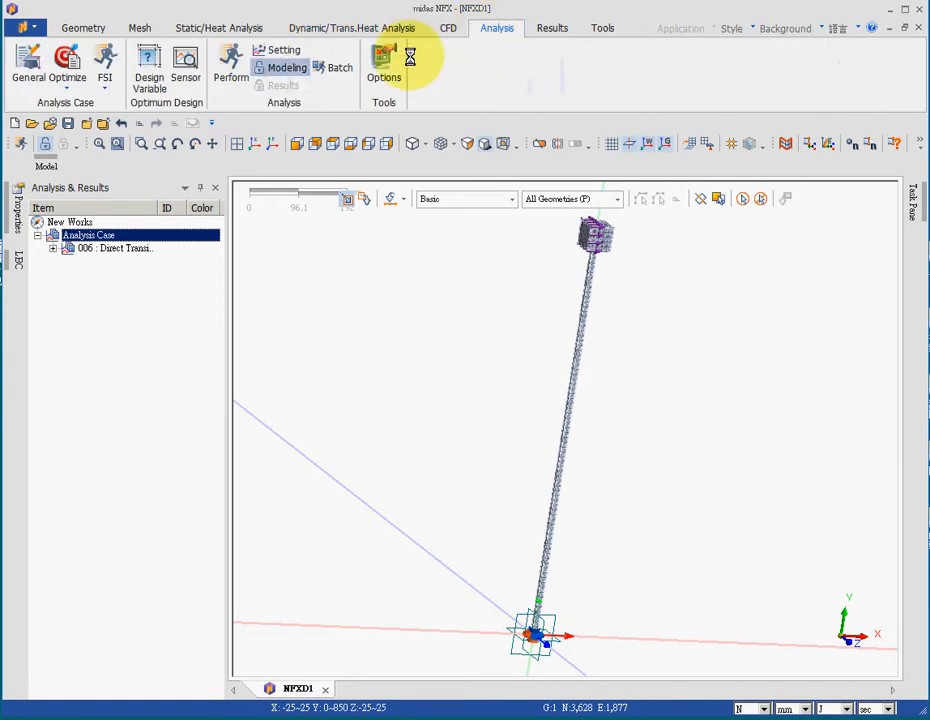
pyautogui.click(238, 70)
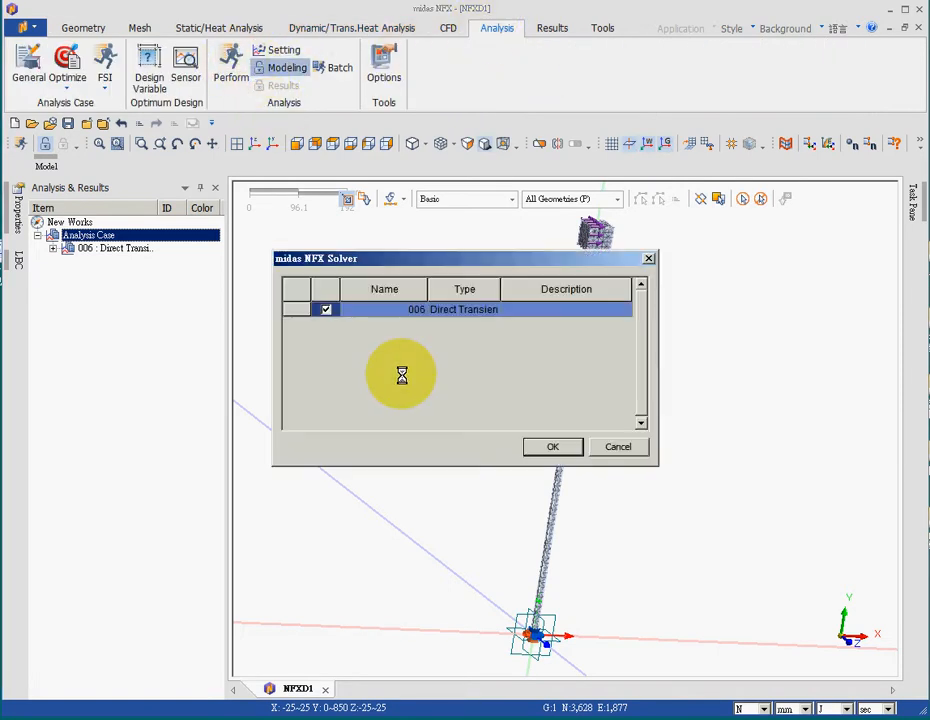
pyautogui.click(548, 446)
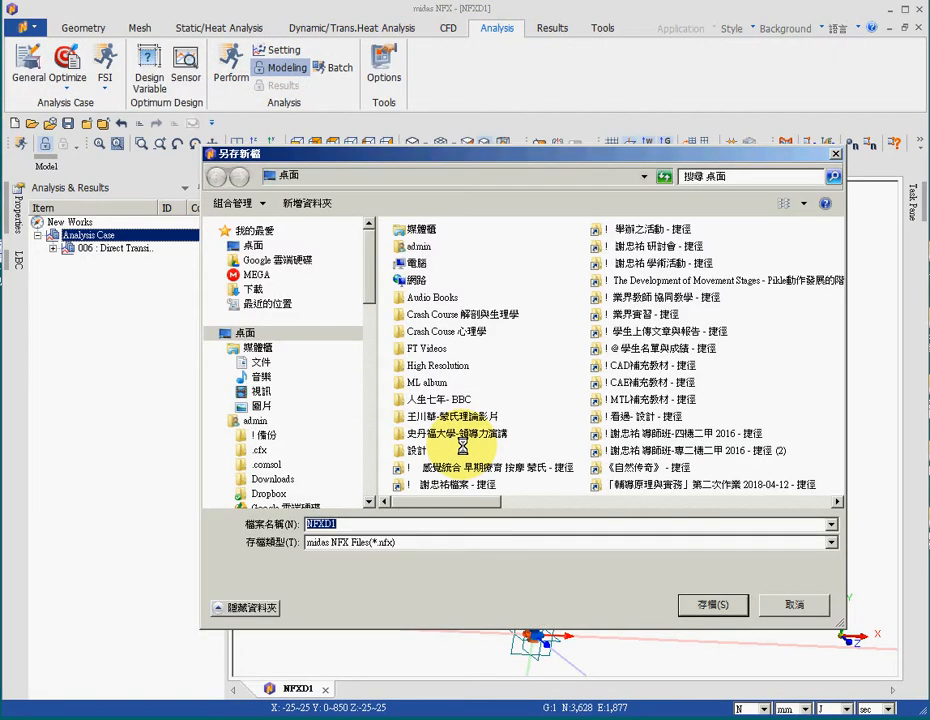
pyautogui.click(713, 606)
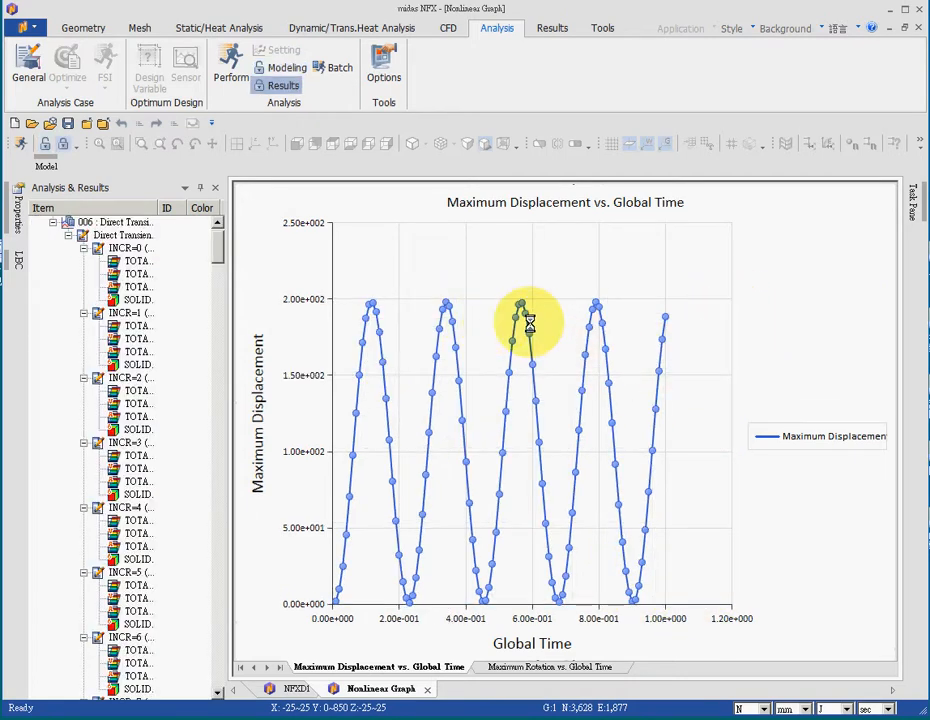
# - Show the total displacement contour of the final increment, INCR=100, on the model and examine the animated deformation of the rod
pyautogui.moveTo(217, 238); pyautogui.dragTo(238, 688)
pyautogui.click(118, 651)
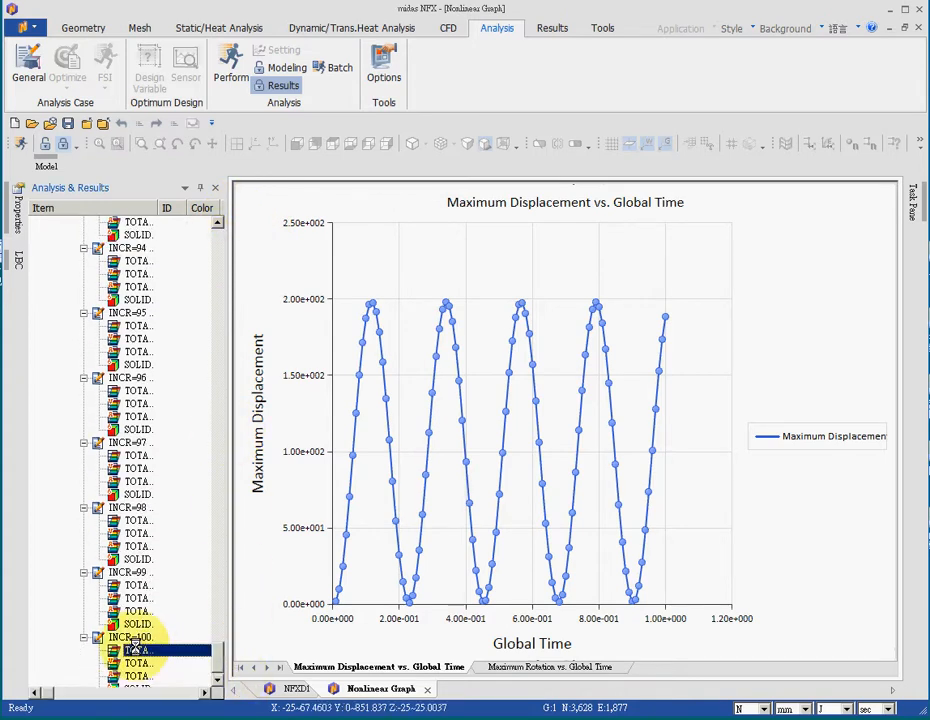
pyautogui.click(293, 689)
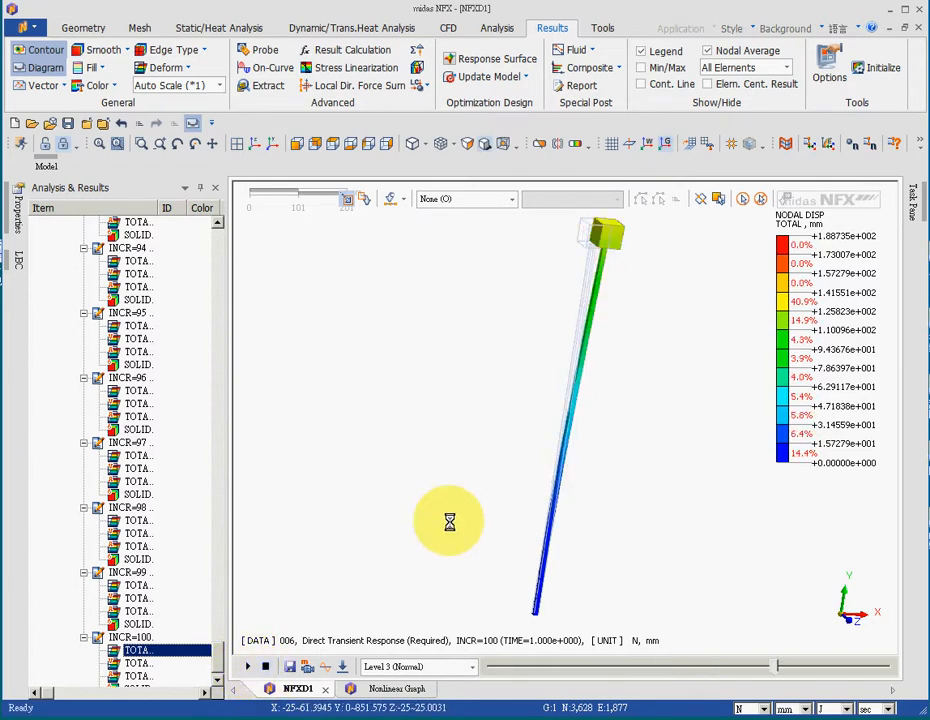
pyautogui.moveTo(578, 471); pyautogui.dragTo(519, 446, button='middle')
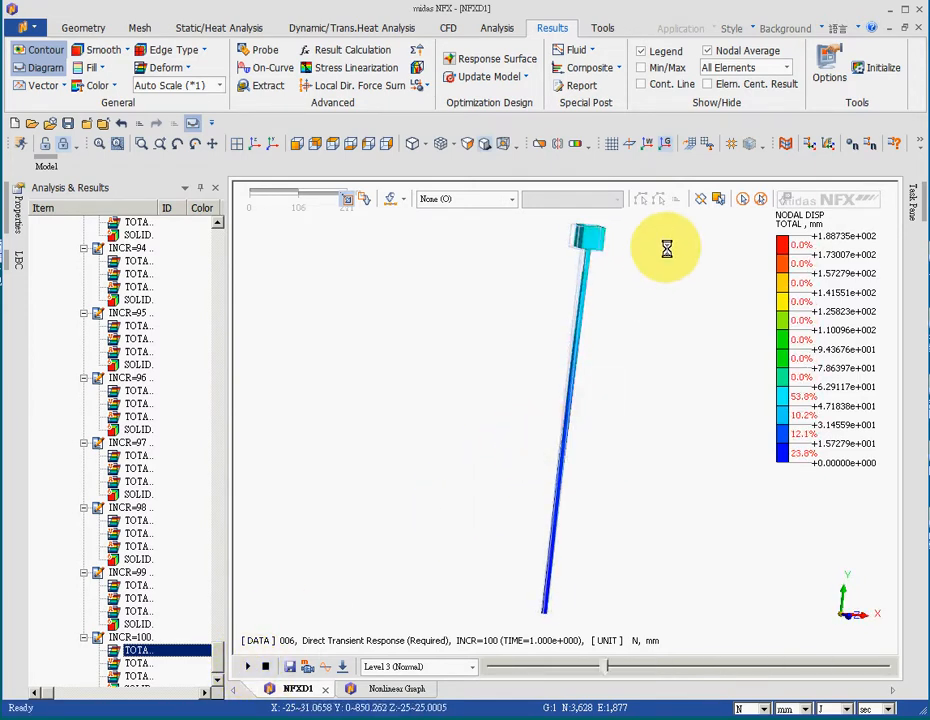
# - Stop the deformation animation and probe the total displacement at a node on the end block
pyautogui.moveTo(666, 247); pyautogui.dragTo(645, 249, button='middle')
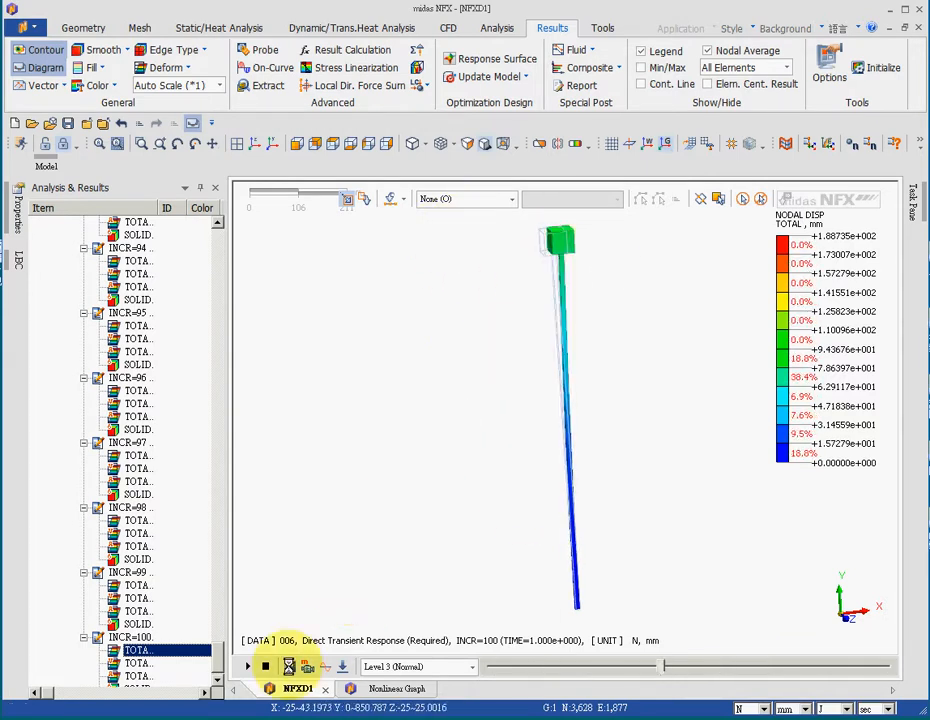
pyautogui.click(264, 666)
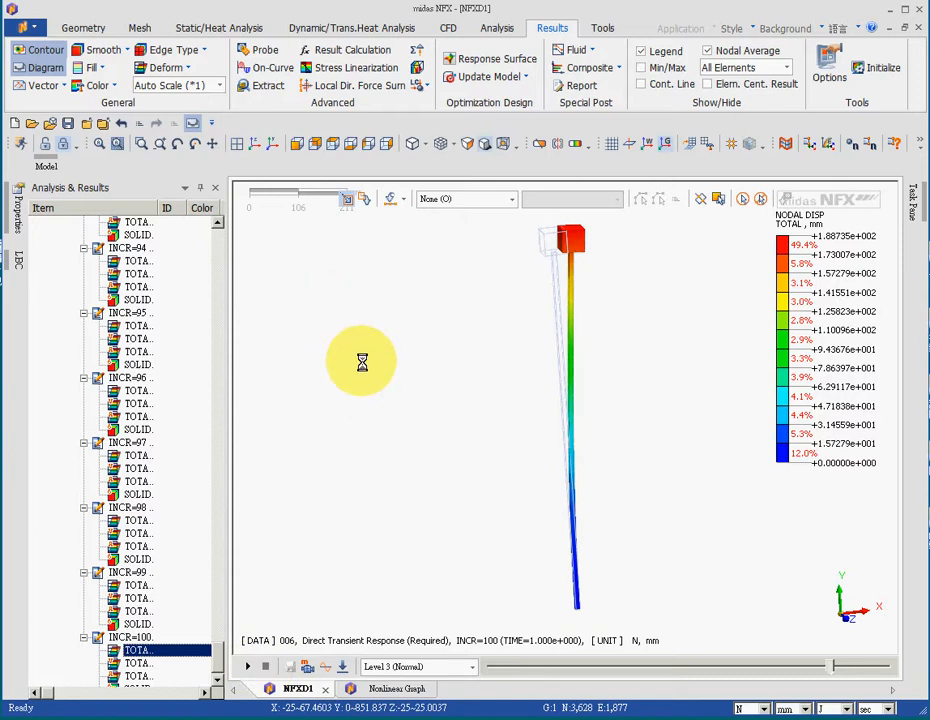
pyautogui.click(266, 50)
pyautogui.click(556, 236)
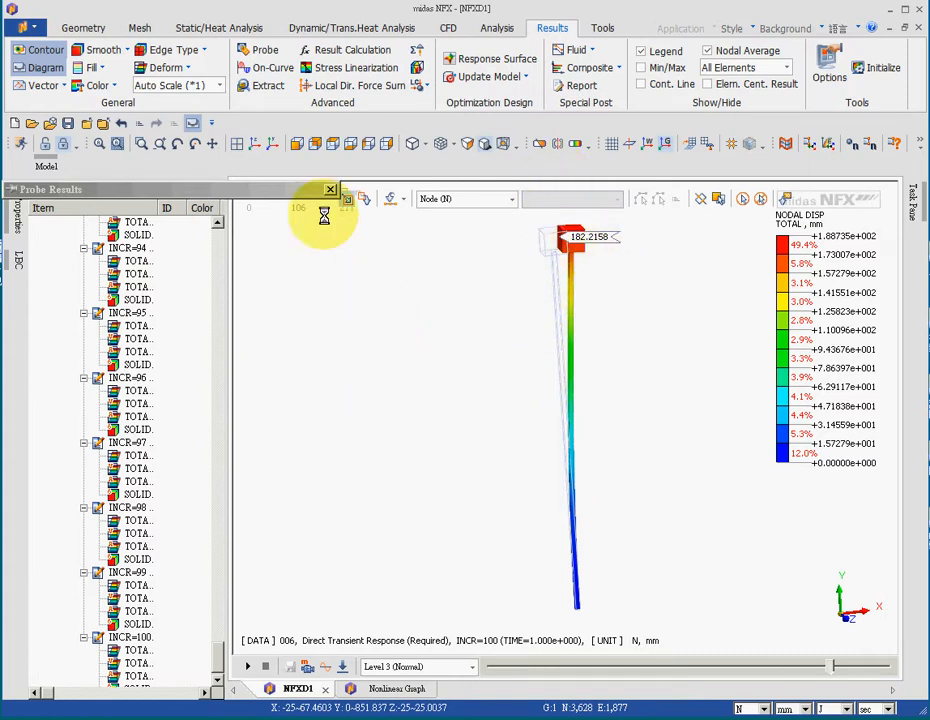
# - Extract the total translation displacements of case 006 at end-block node 2092 for all time steps into a table
pyautogui.click(268, 86)
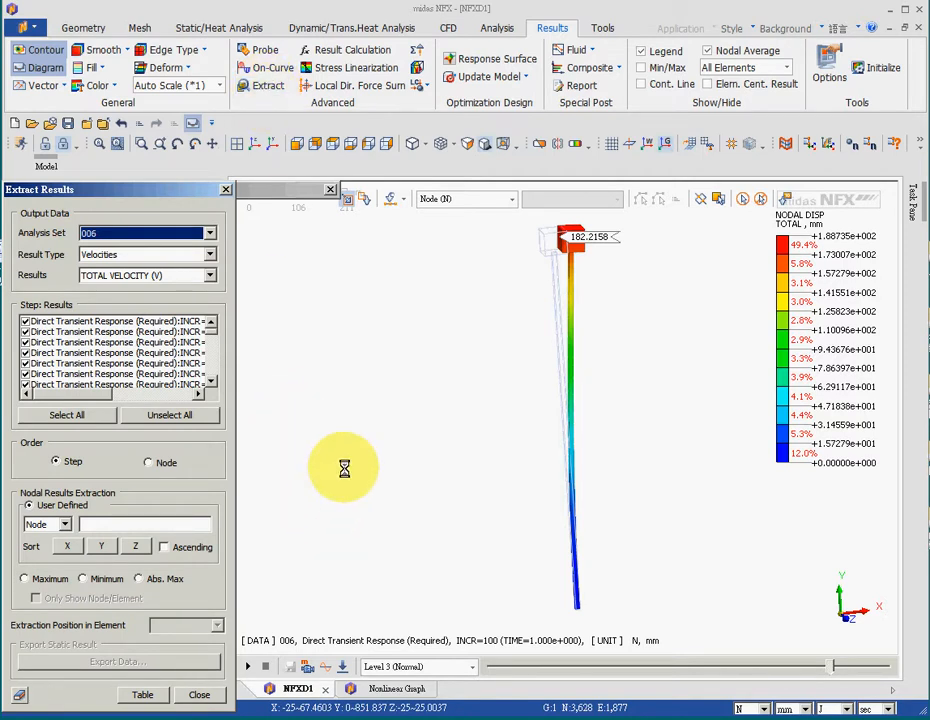
pyautogui.click(135, 254)
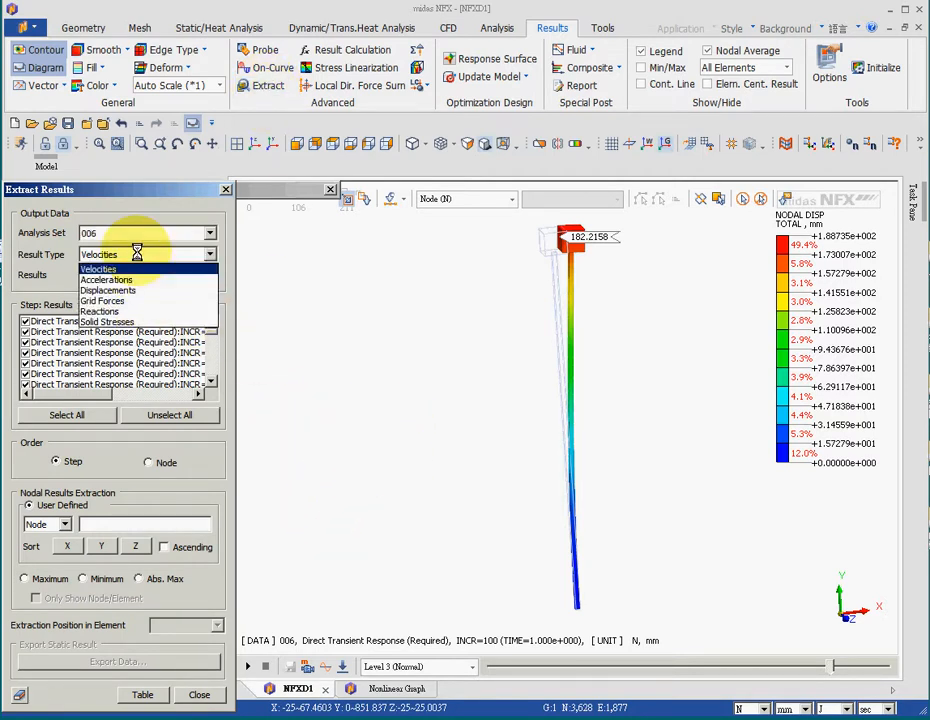
pyautogui.click(135, 290)
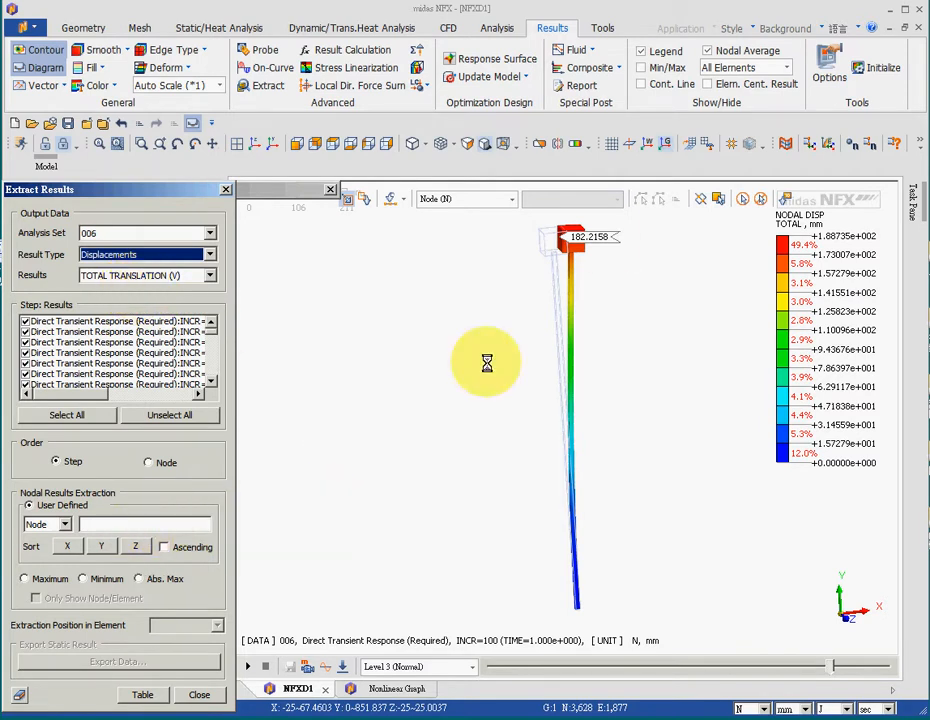
pyautogui.click(561, 247)
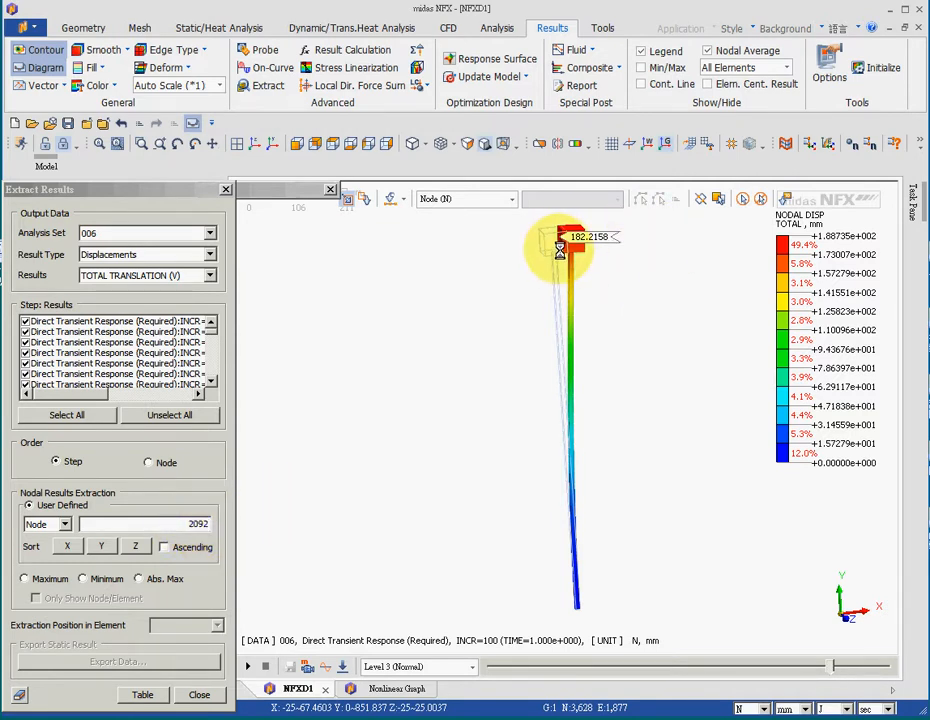
pyautogui.click(141, 694)
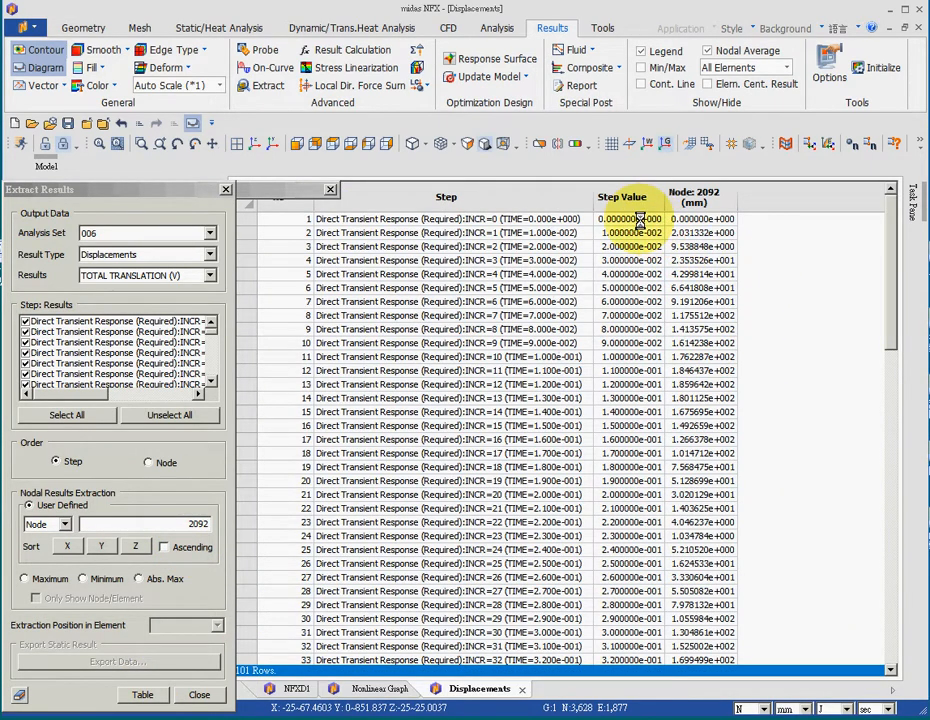
# - Plot a graph from the step value and node 2092 columns, with Step as the X axis and Node: 2092 as the Y axis
pyautogui.moveTo(638, 217); pyautogui.dragTo(721, 668)
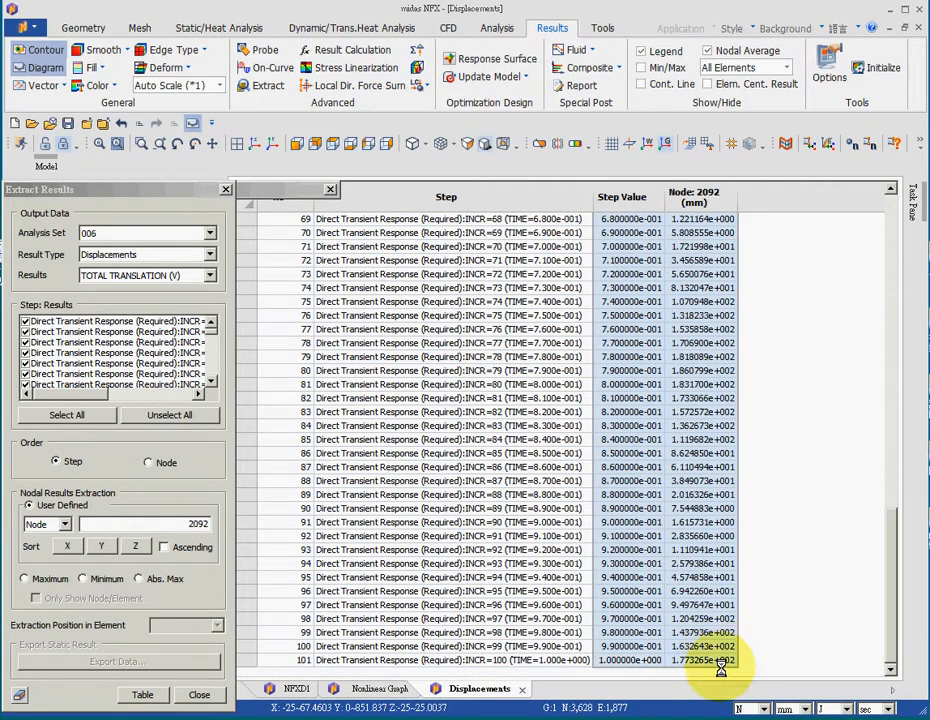
pyautogui.rightClick(638, 446)
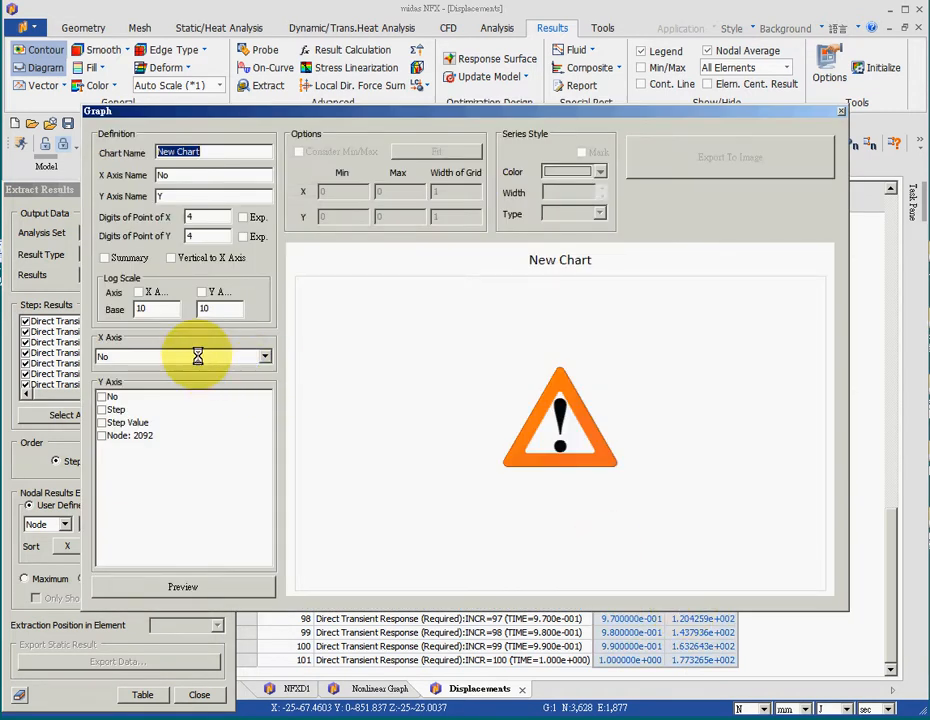
pyautogui.click(197, 356)
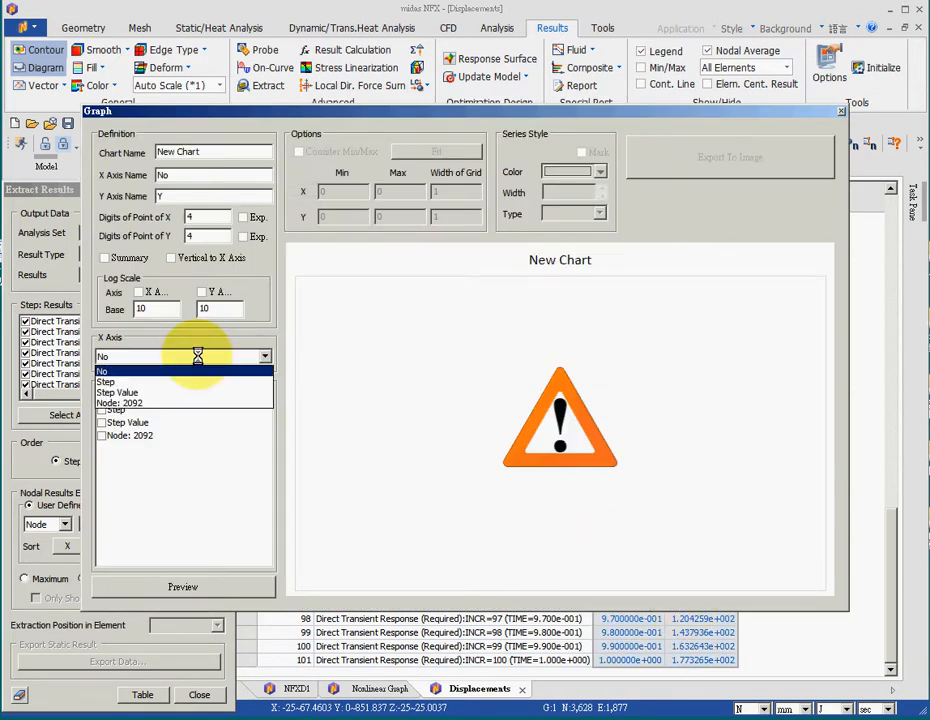
pyautogui.click(195, 382)
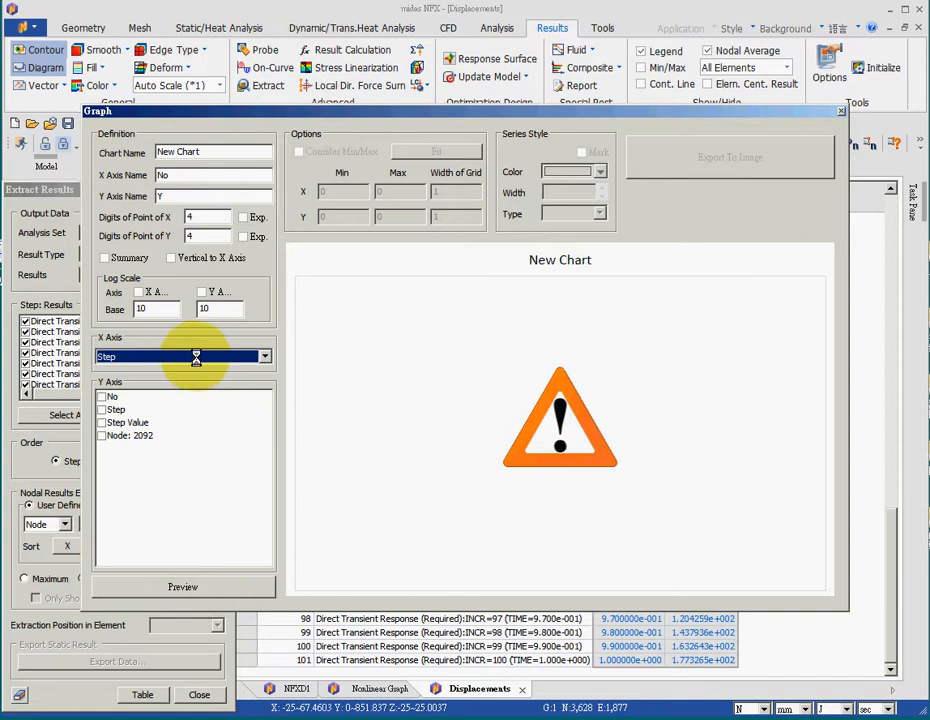
pyautogui.click(101, 436)
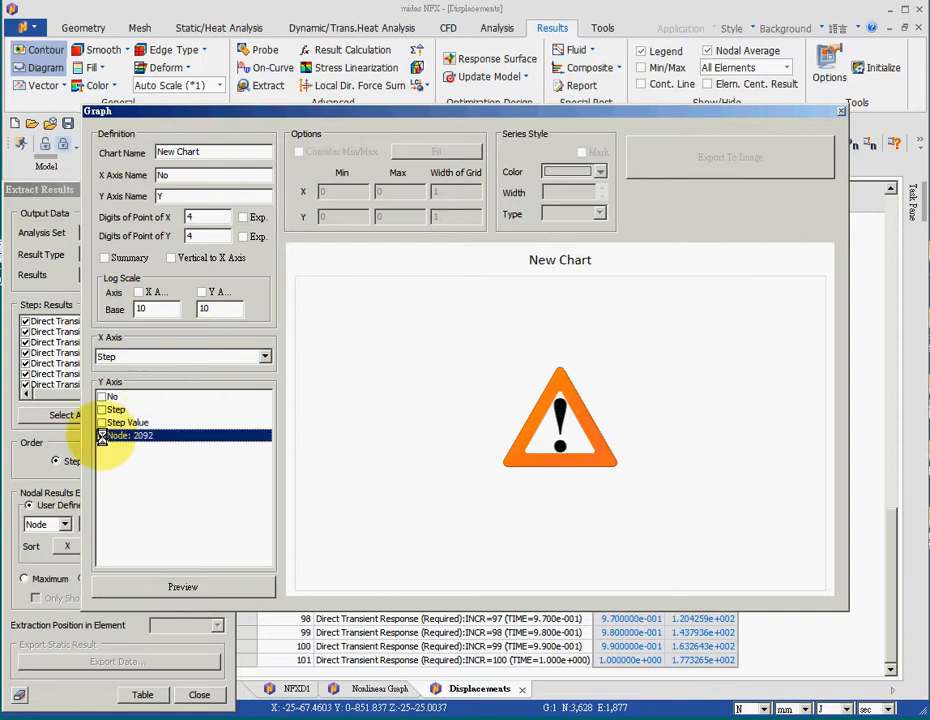
pyautogui.click(229, 587)
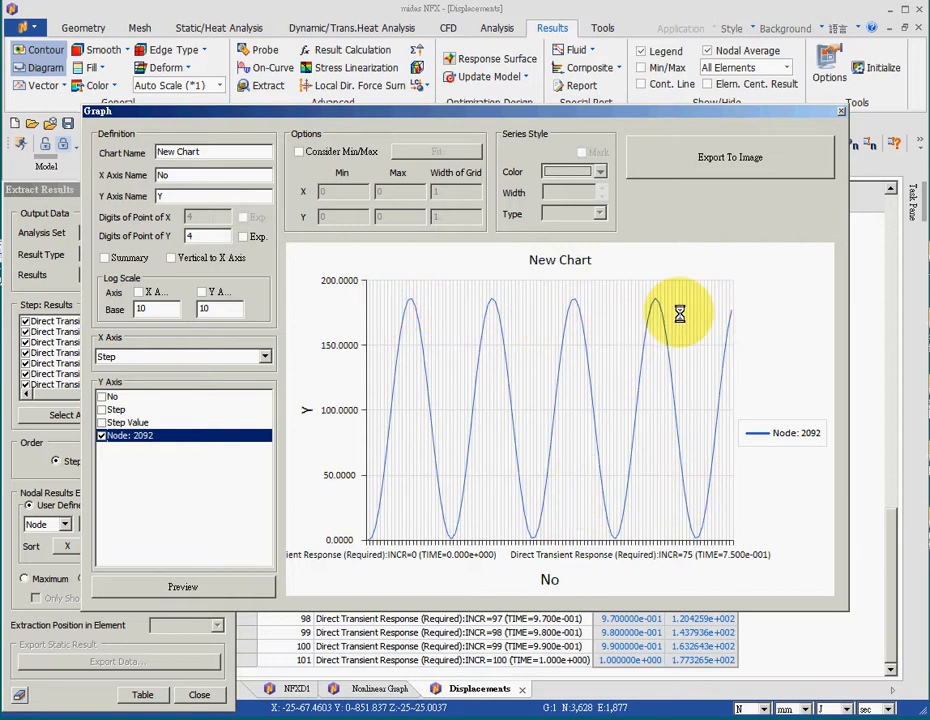
# - Export the graph to the desktop as the BMP image New Chart and close the graph window
pyautogui.click(747, 163)
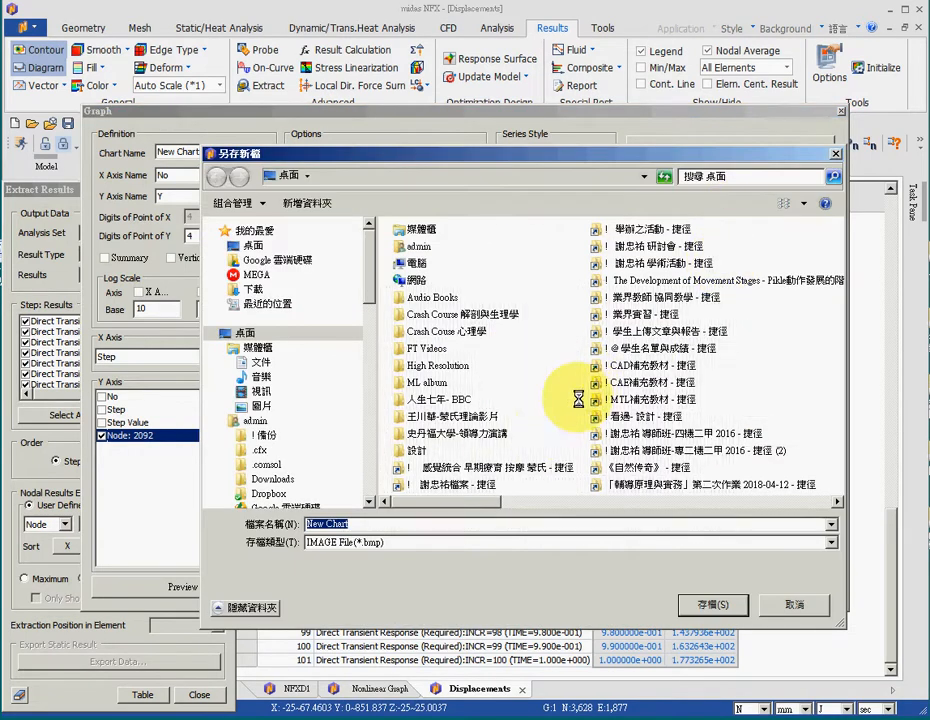
pyautogui.click(248, 250)
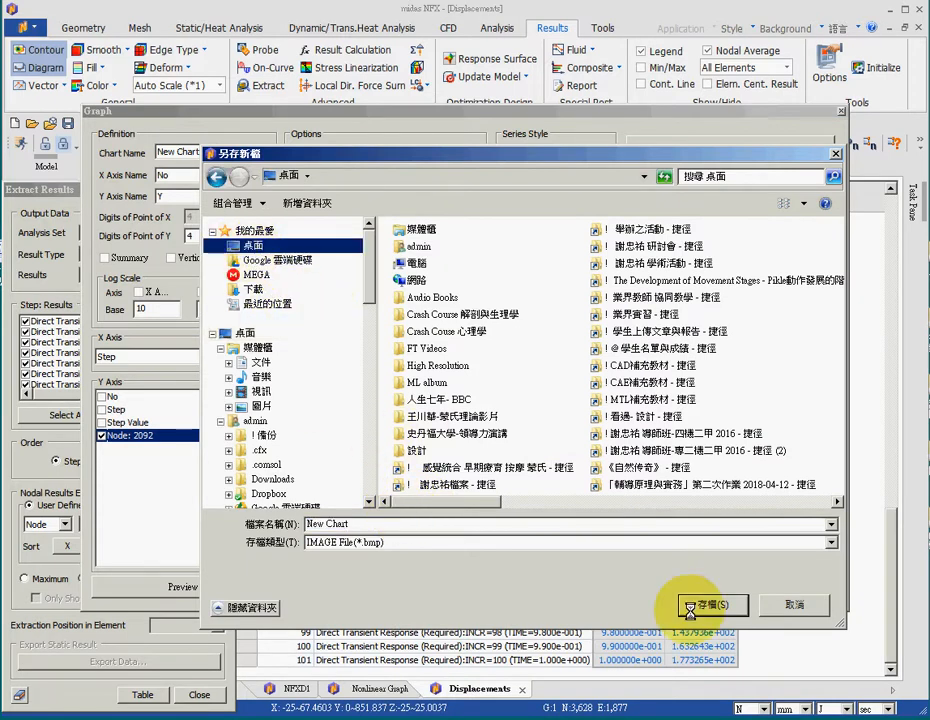
pyautogui.click(707, 604)
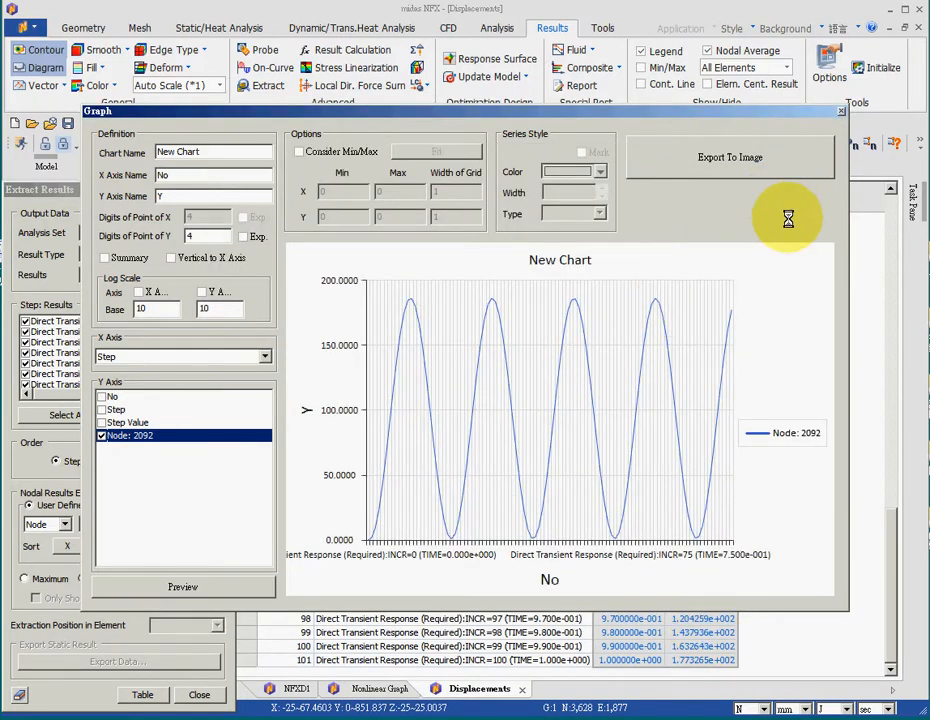
pyautogui.click(838, 109)
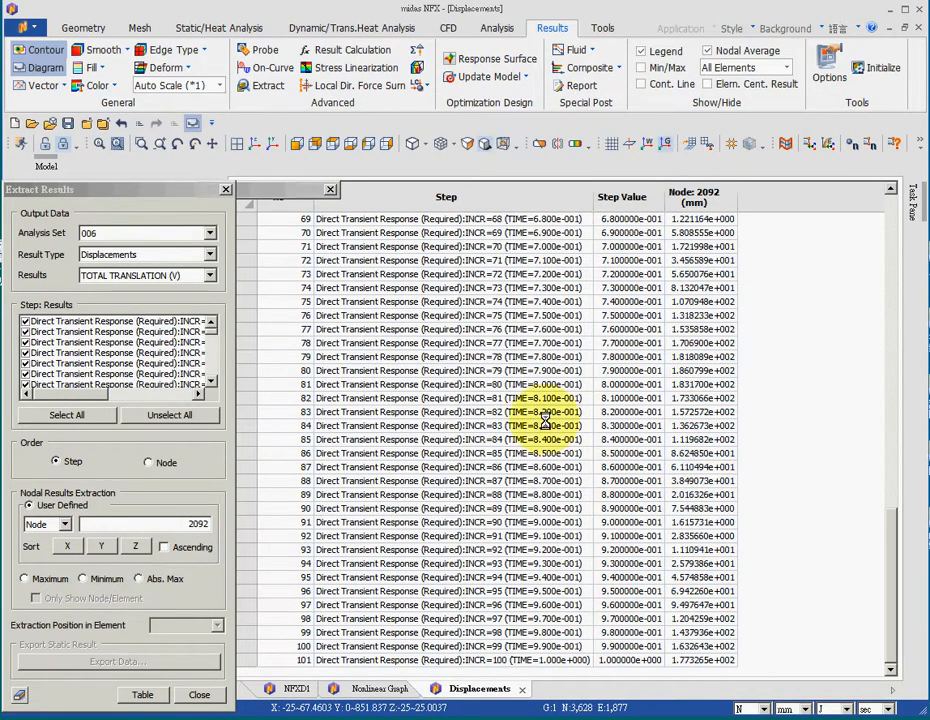
# - Close the result extraction, look back through the displacement table and return to the NFXD1 model view
pyautogui.click(225, 189)
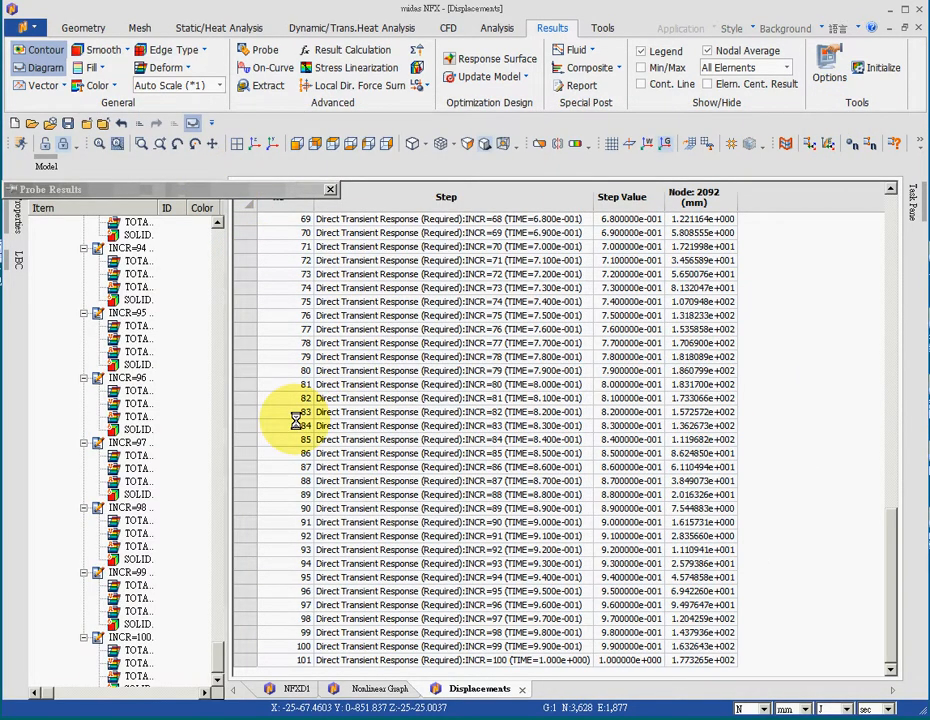
pyautogui.moveTo(886, 552); pyautogui.dragTo(889, 225)
pyautogui.click(295, 689)
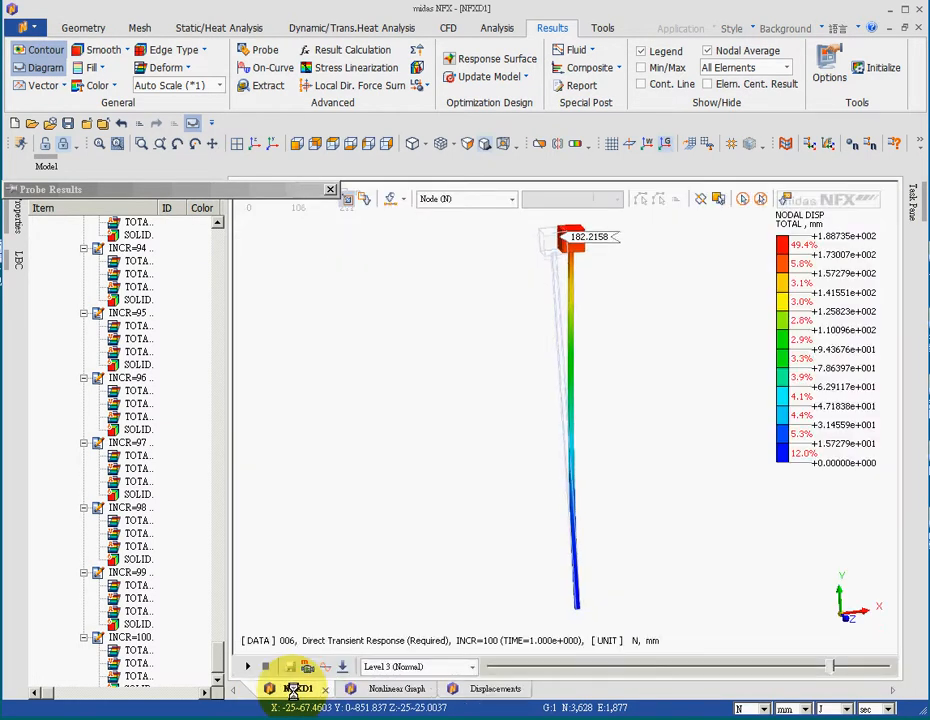